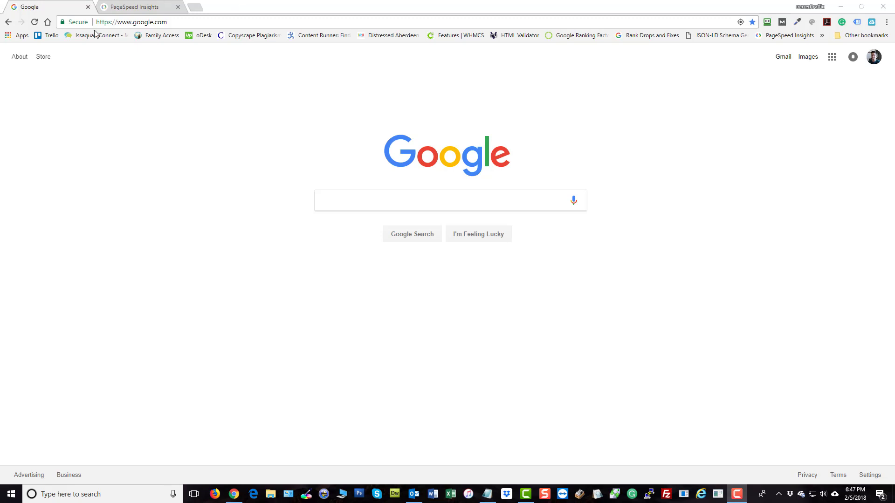
Load website-installer.com from the Chrome address bar using its autocomplete suggestion
left_click(143, 22)
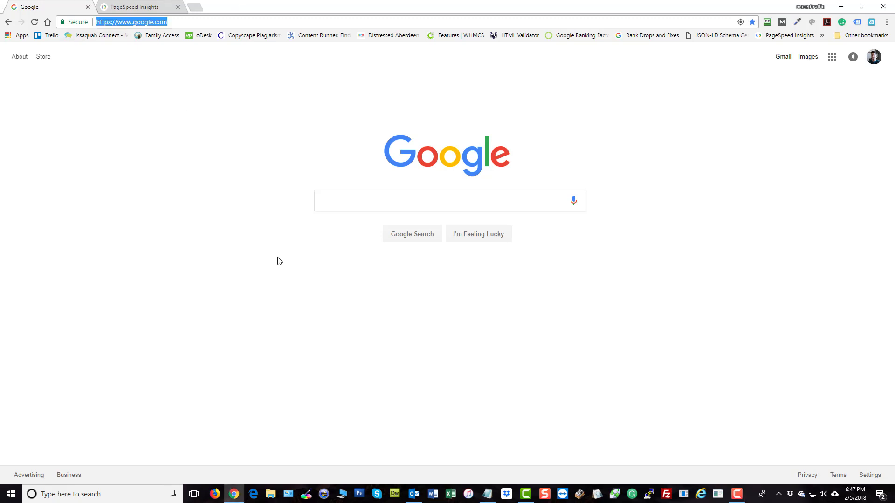
type("we")
key("Return")
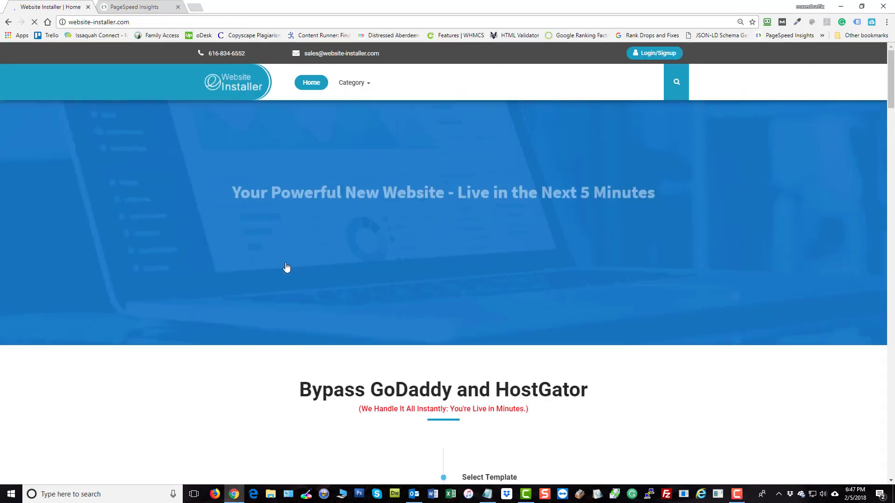
mouse_move(354, 83)
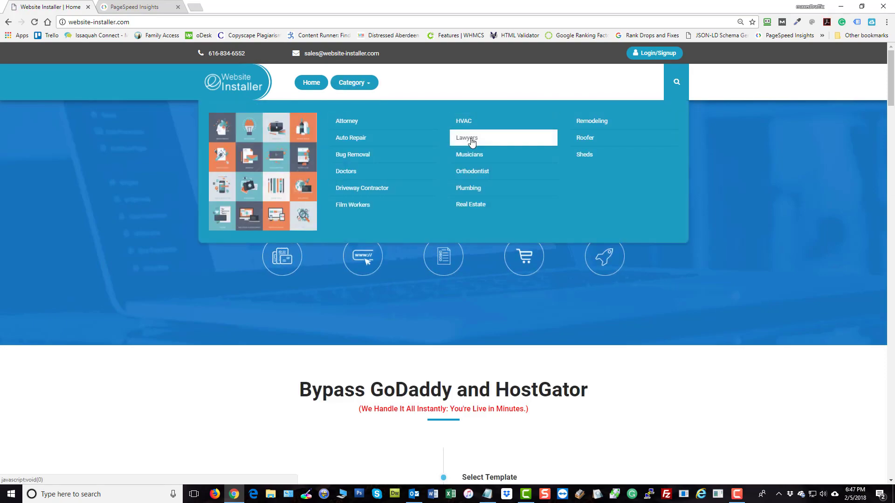
Filter the templates to Lawyers, via Attorney, and open the Lawyer Template #4 – Dawn demo
left_click(472, 144)
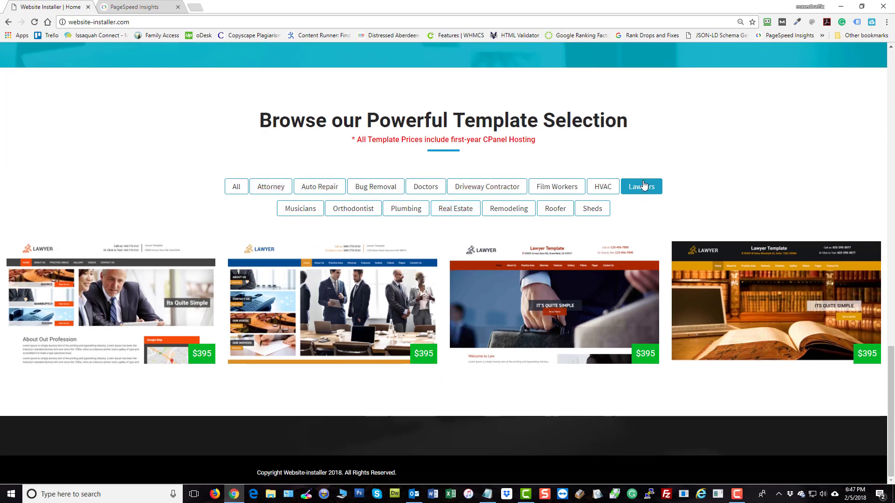
left_click(282, 185)
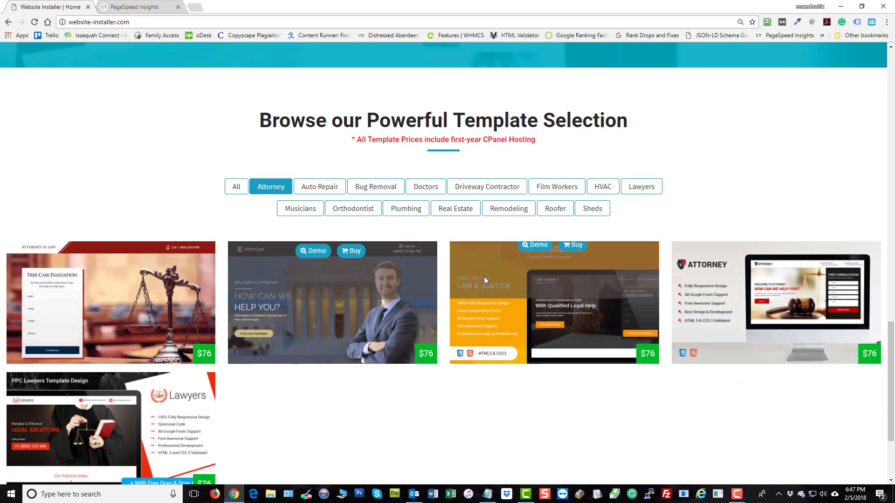
left_click(638, 192)
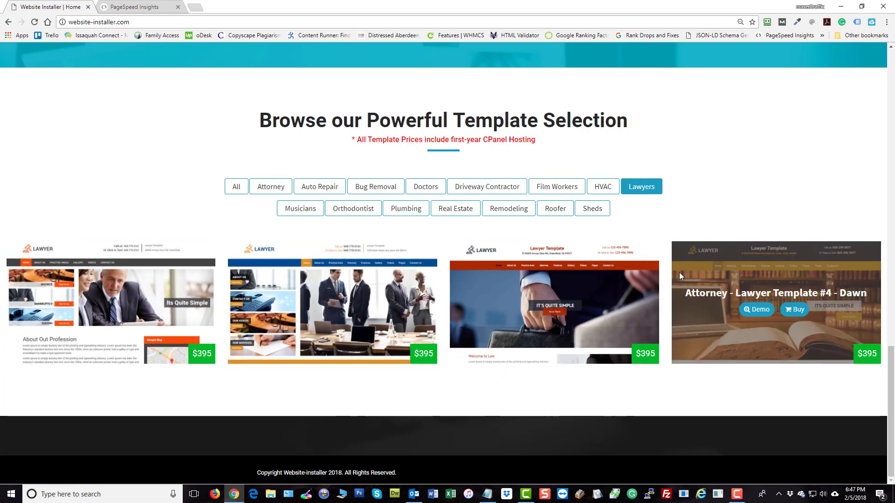
mouse_move(776, 302)
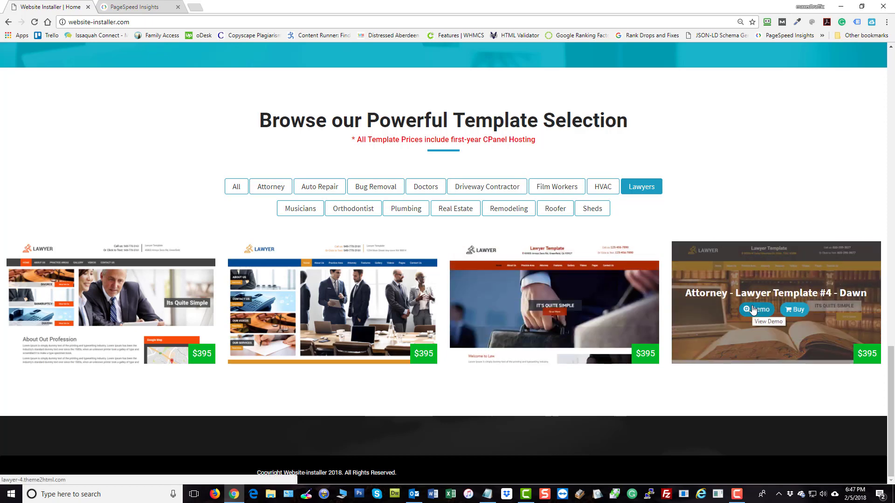
left_click(755, 306)
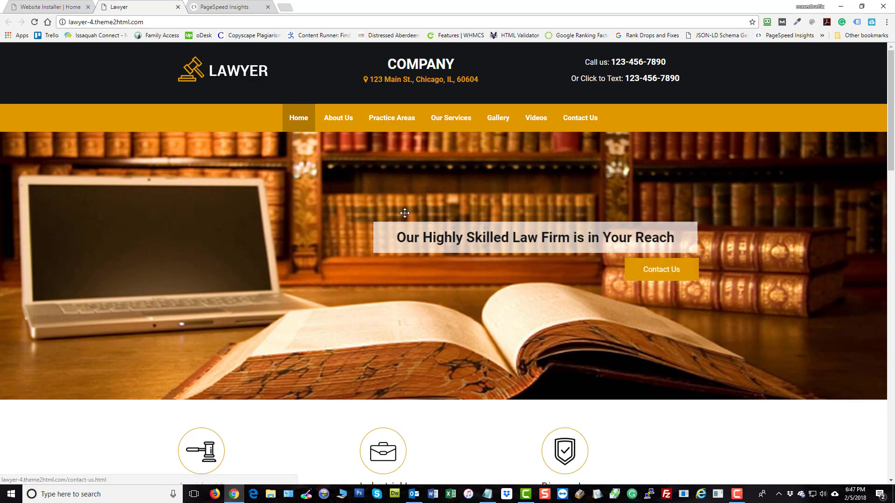
scroll(402, 211, "down", 2)
scroll(266, 153, "down", 2)
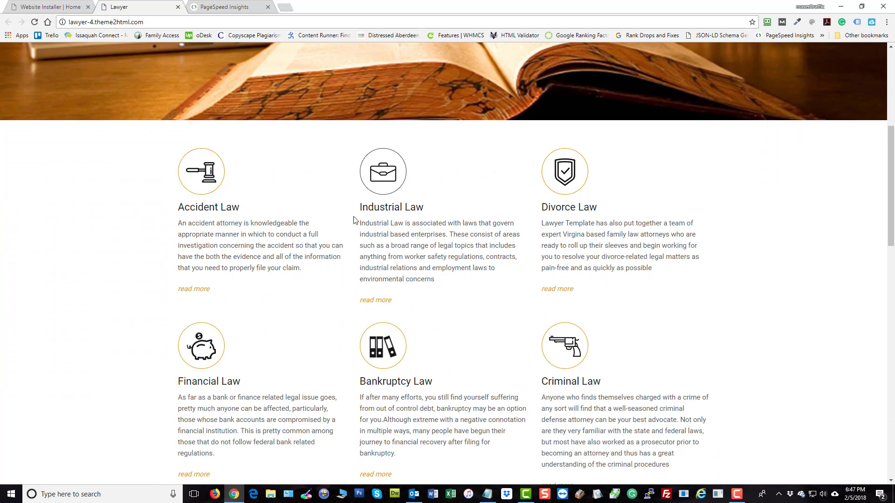
scroll(553, 219, "down", 1)
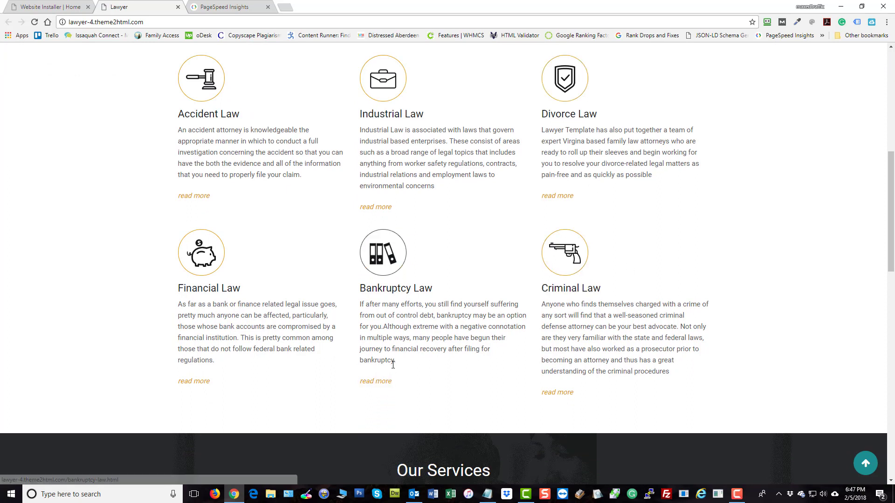
Skim the Dawn demo's practice areas, read Accident Law, then open the DUI/DWI page
mouse_move(399, 365)
left_mouse_down()
mouse_move(384, 328)
mouse_move(360, 307)
left_mouse_up()
left_click(241, 319)
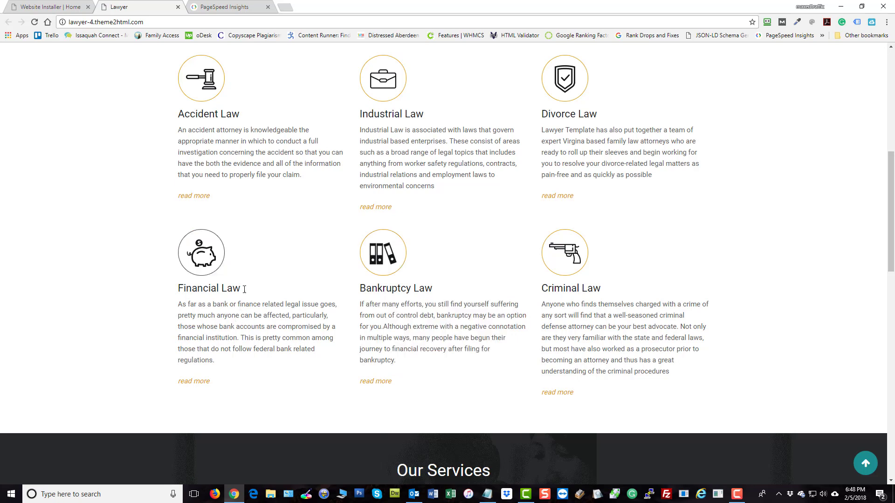
left_click(201, 200)
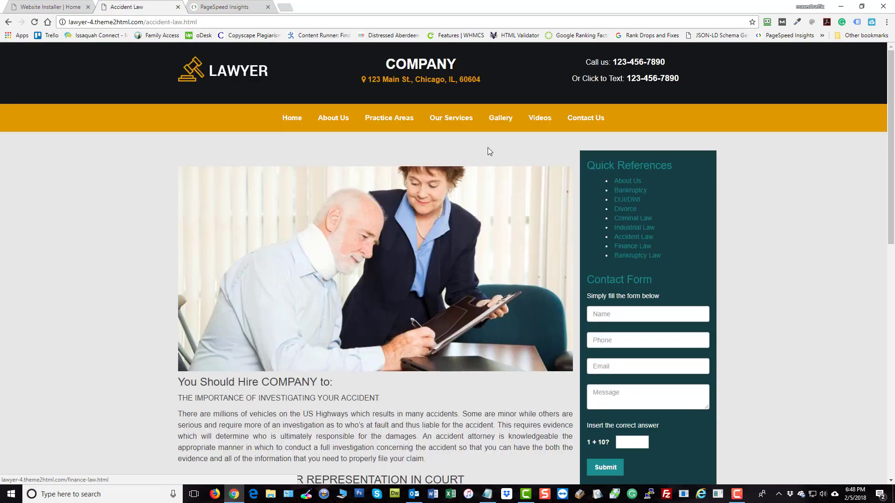
scroll(385, 218, "down", 2)
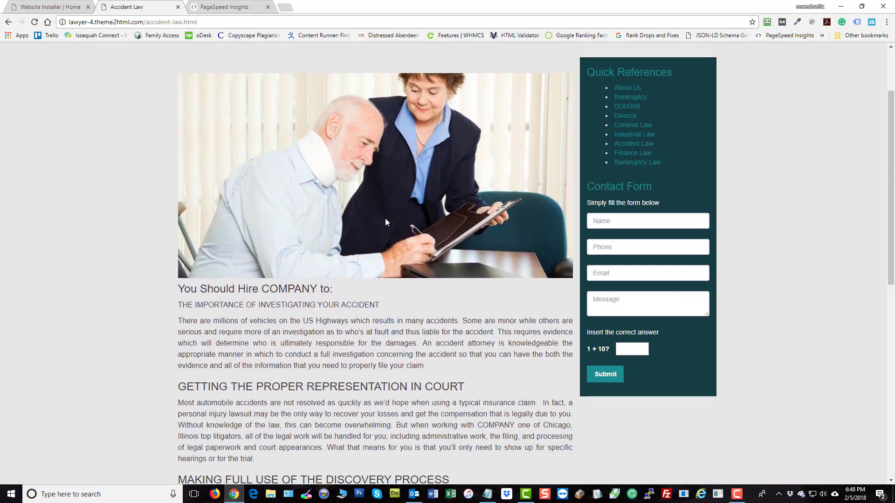
scroll(415, 235, "down", 2)
scroll(414, 236, "down", 2)
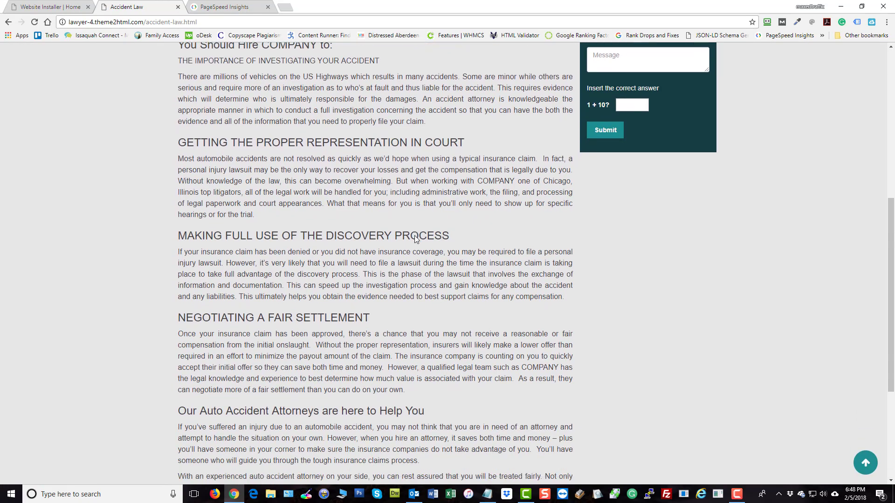
scroll(415, 235, "down", 1)
scroll(415, 235, "down", 1)
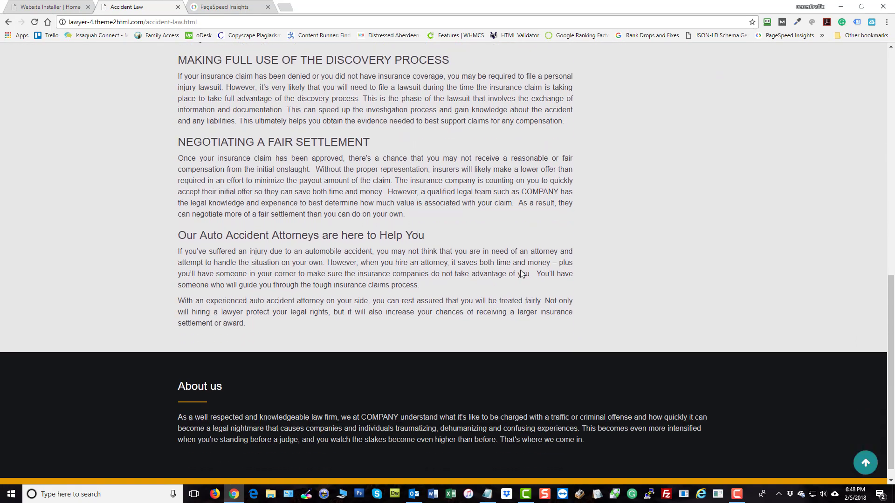
scroll(520, 270, "up", 1)
scroll(521, 270, "up", 2)
scroll(521, 270, "up", 1)
scroll(521, 270, "up", 2)
scroll(521, 270, "up", 1)
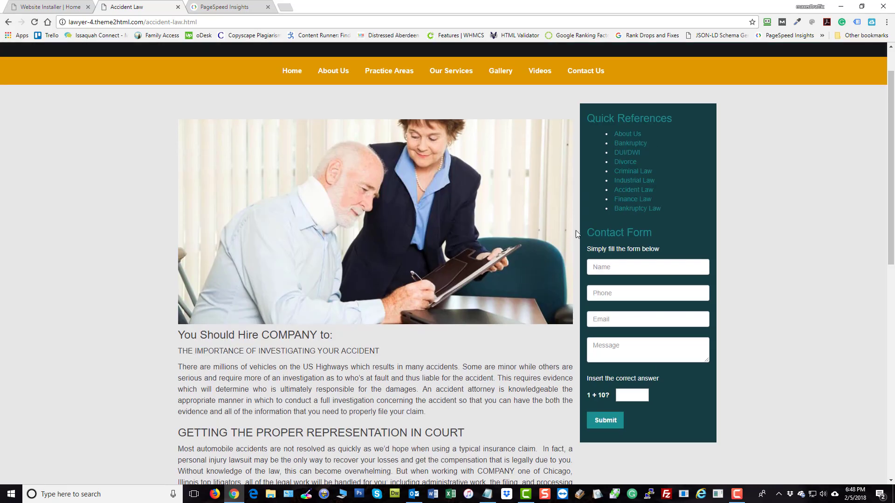
left_click(627, 152)
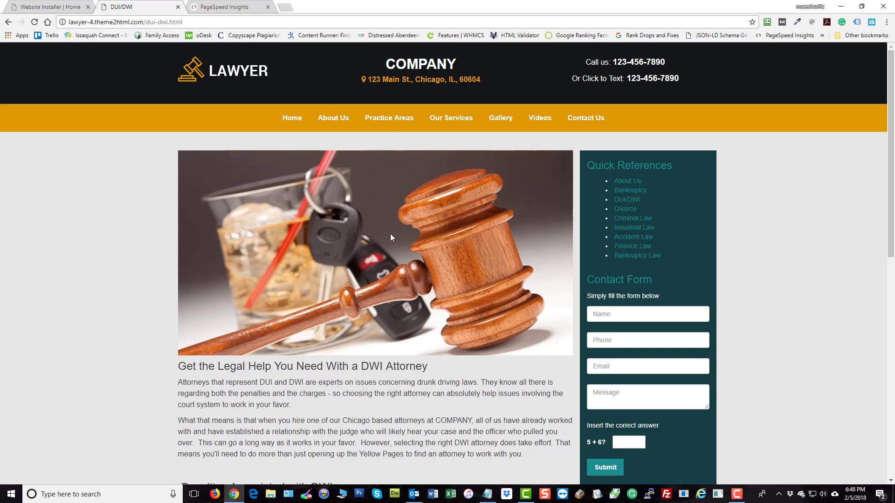
scroll(385, 246, "down", 2)
scroll(385, 246, "down", 2)
scroll(386, 245, "down", 2)
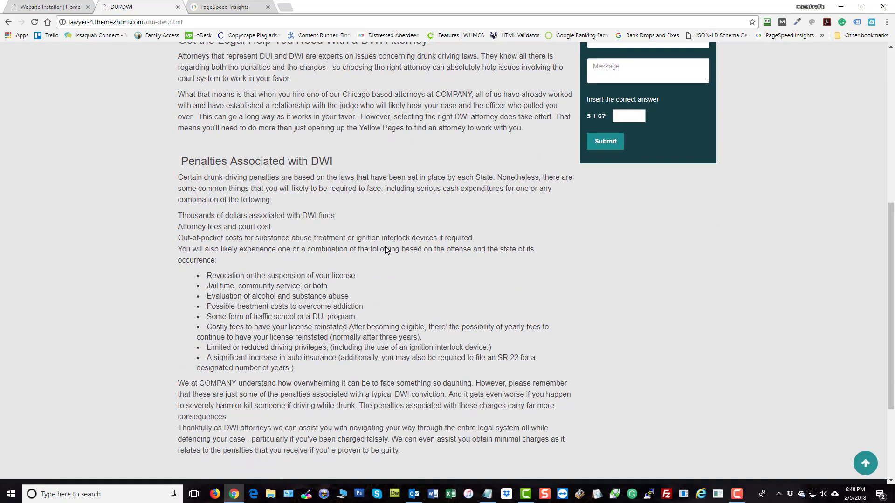
scroll(385, 245, "down", 1)
scroll(385, 246, "up", 1)
scroll(385, 247, "up", 2)
scroll(385, 247, "up", 3)
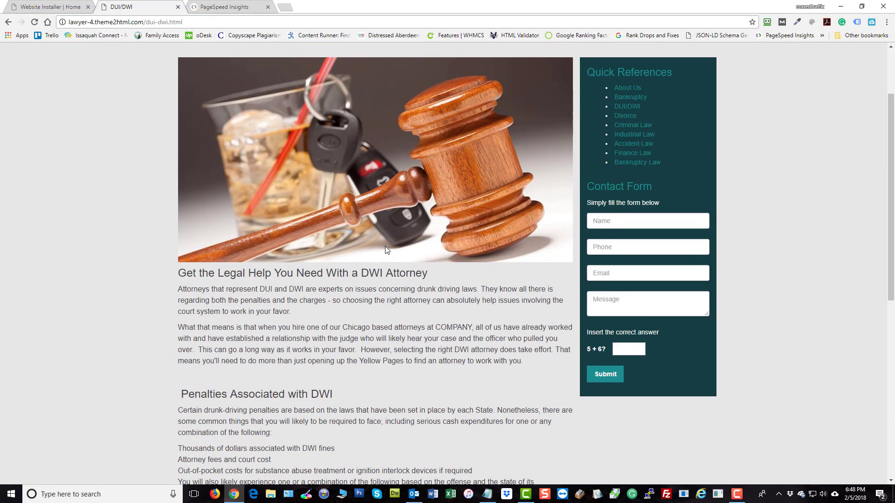
scroll(385, 246, "up", 1)
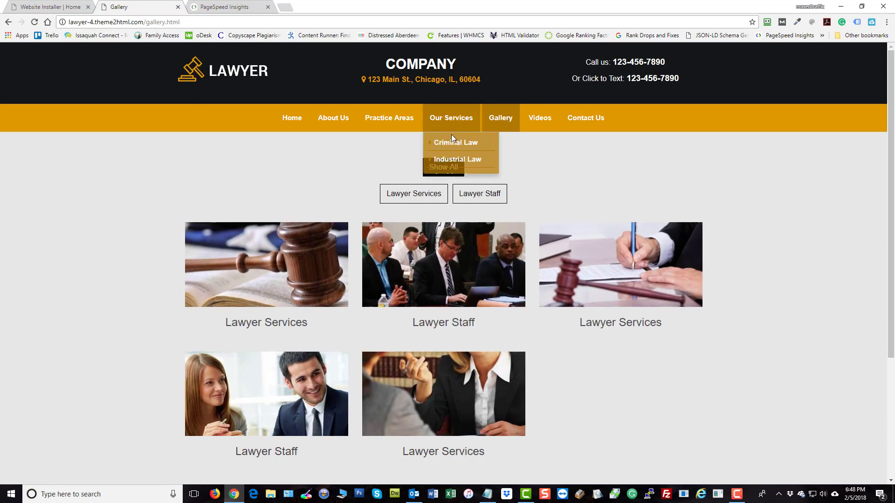
Filter the gallery by Lawyer Services and Lawyer Staff, then play the Law Firm Marketing Mistakes video
left_click(415, 196)
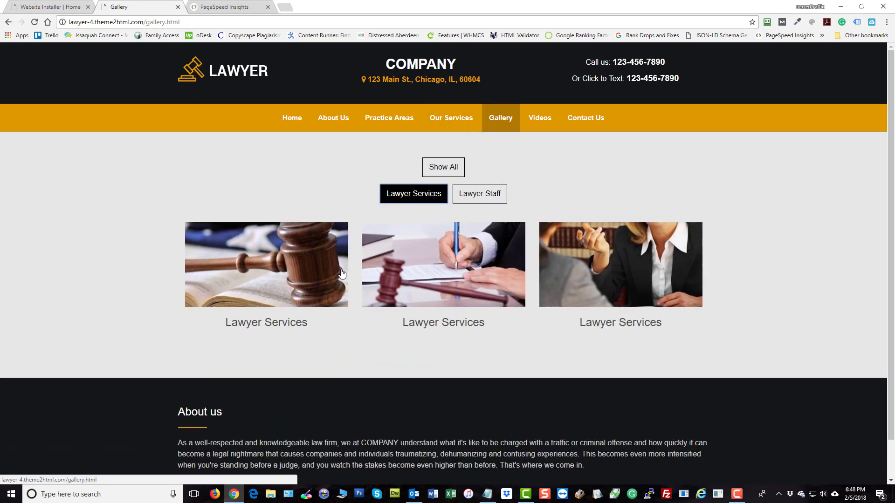
left_click(481, 194)
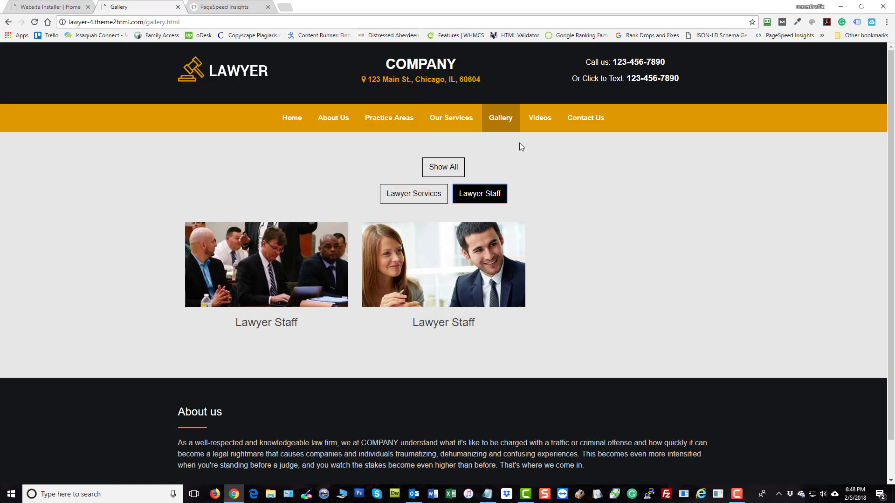
left_click(586, 118)
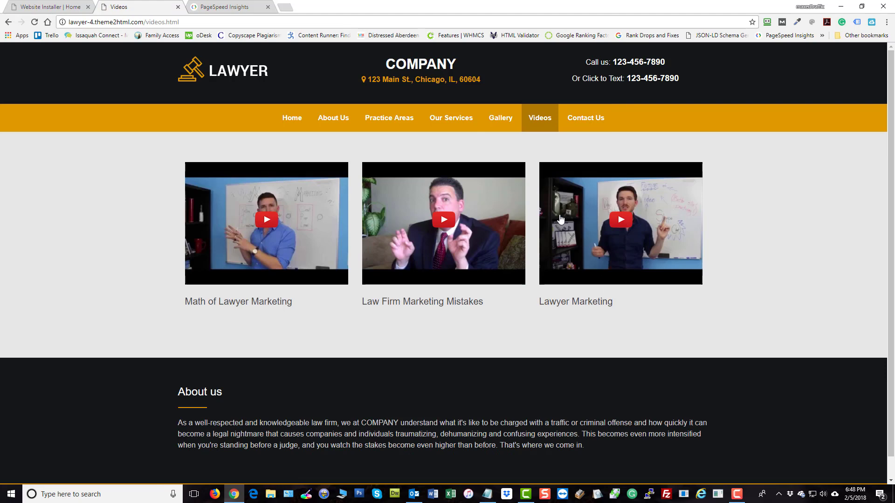
left_click(393, 200)
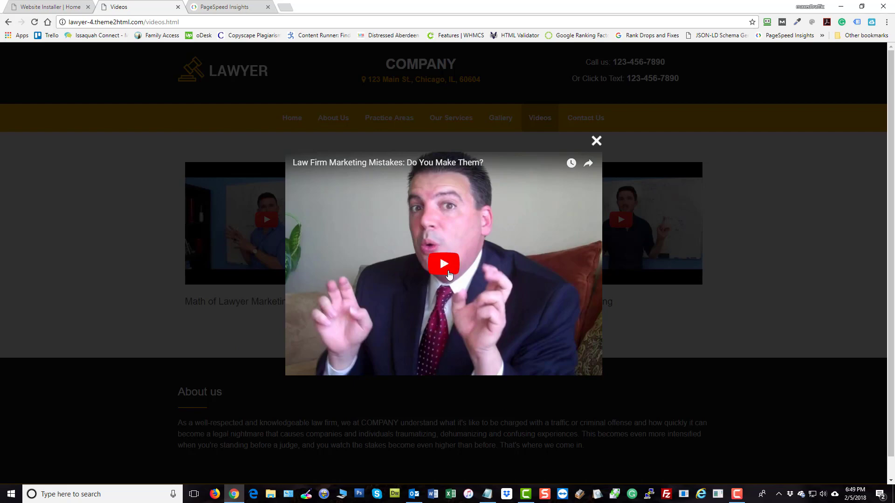
left_click(152, 257)
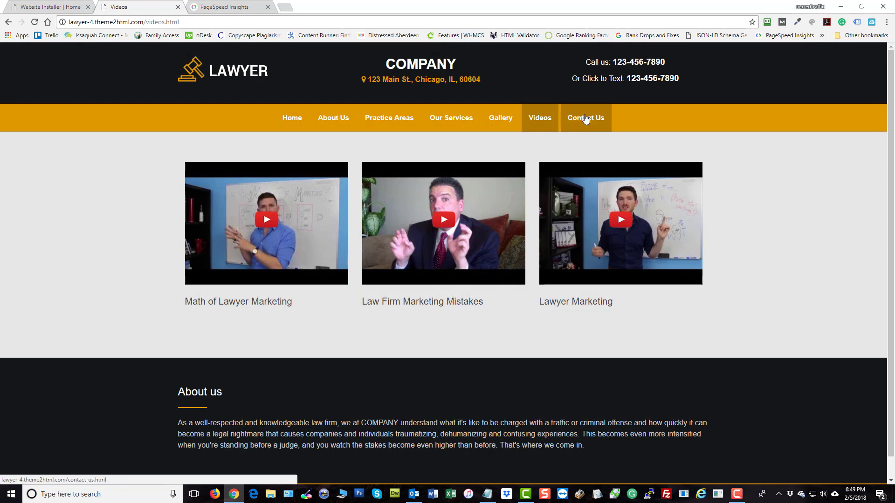
View the Contact Us form, pass the reCAPTCHA check, and return to the demo homepage
left_click(586, 118)
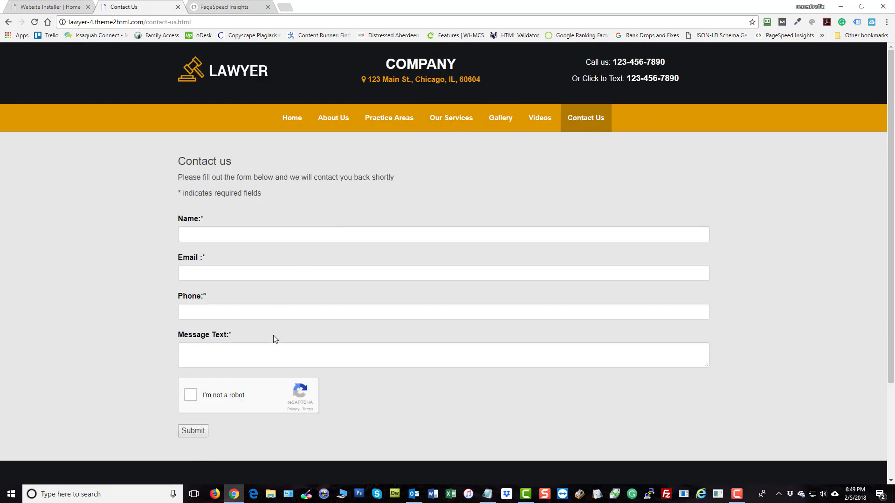
left_click(188, 399)
left_click(292, 120)
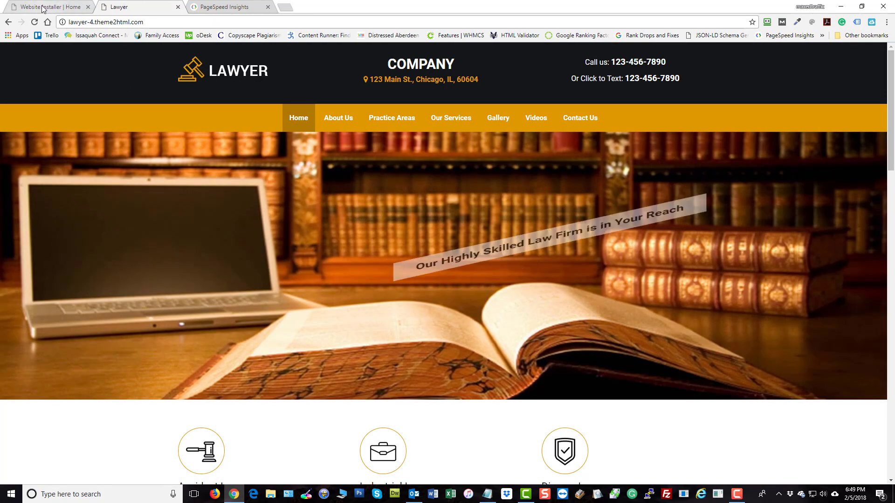
Open the live demo of Lawyer Template #1 – Aster from the template listing
left_click(44, 8)
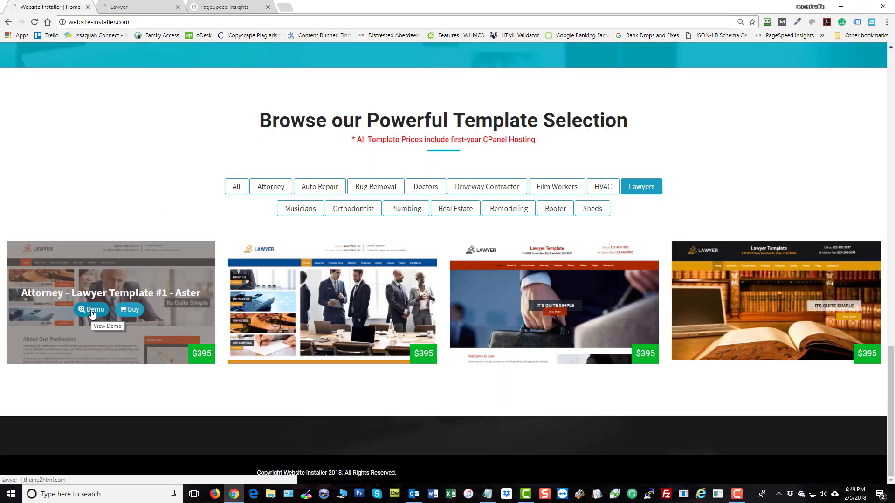
left_click(92, 309)
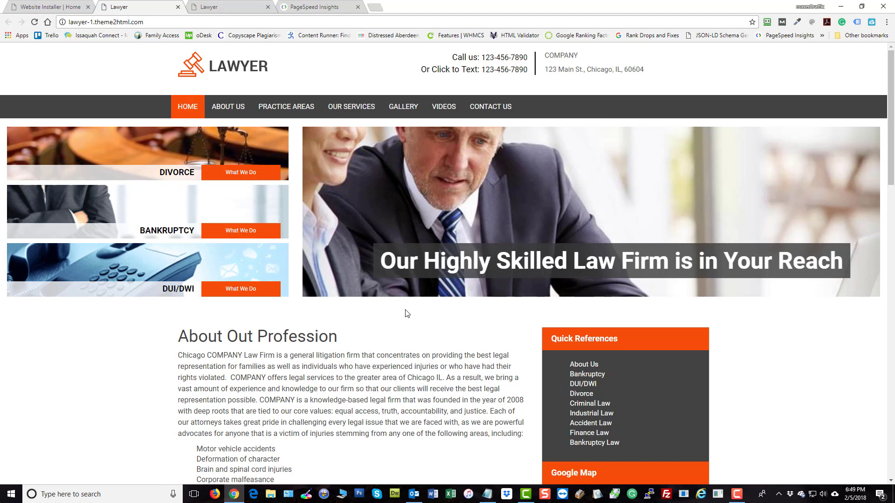
scroll(406, 314, "down", 1)
scroll(406, 313, "down", 1)
scroll(406, 314, "down", 1)
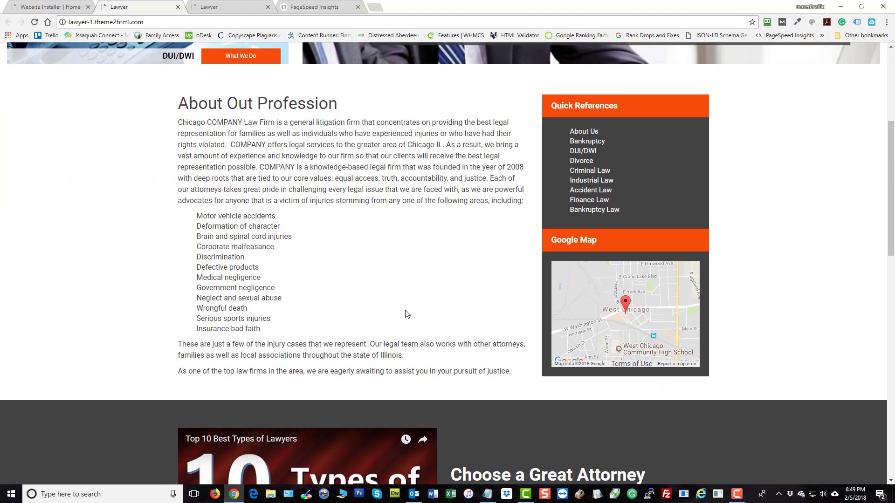
scroll(406, 313, "down", 1)
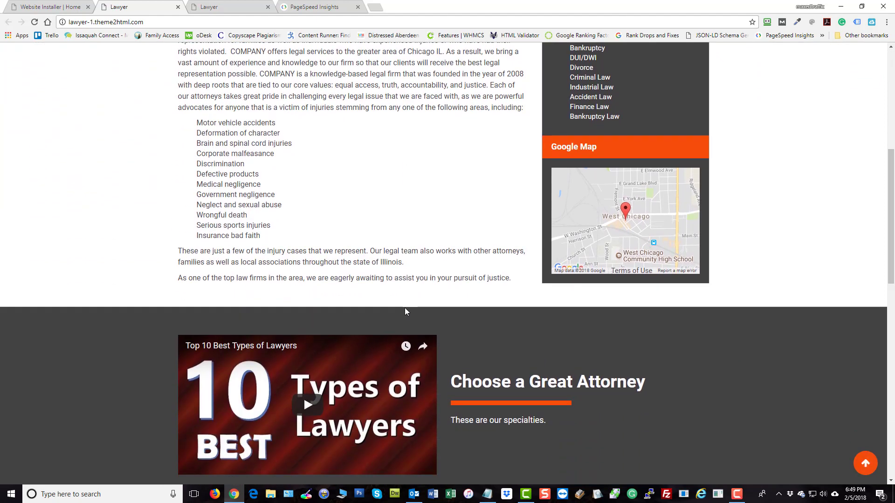
scroll(405, 312, "up", 2)
left_click(574, 198)
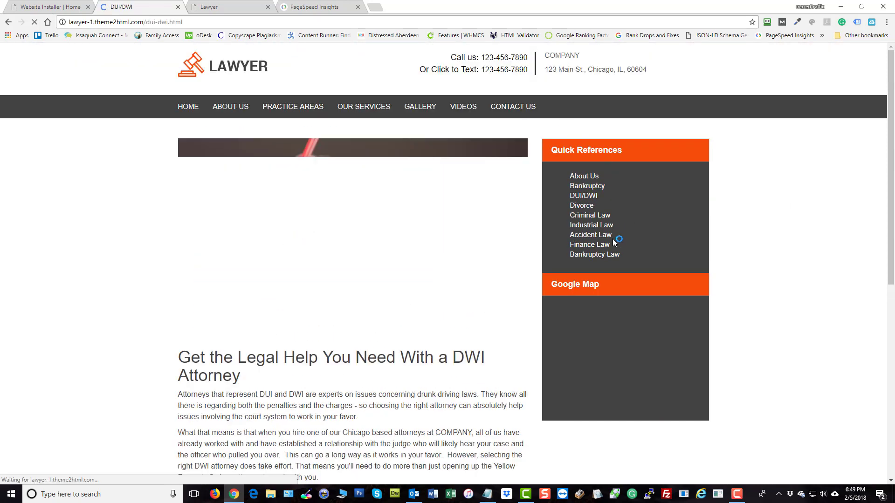
double_click(563, 56)
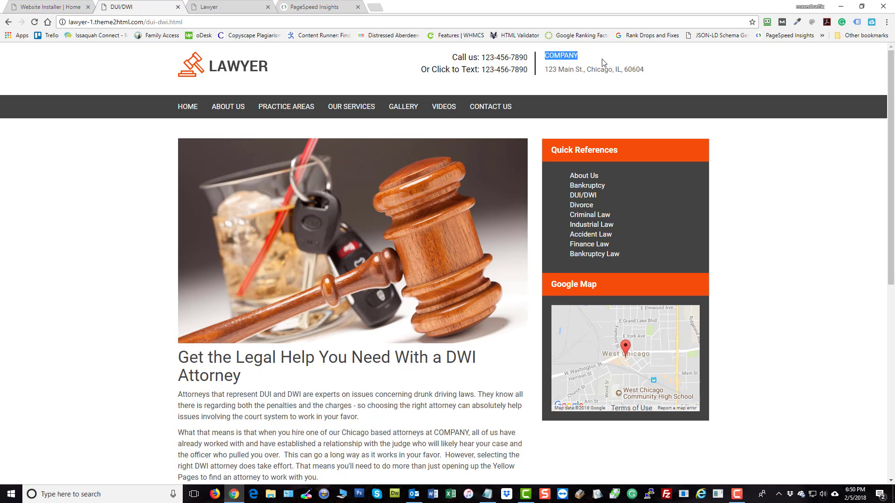
left_click_drag(585, 70, 555, 70)
double_click(599, 69)
double_click(617, 69)
double_click(638, 69)
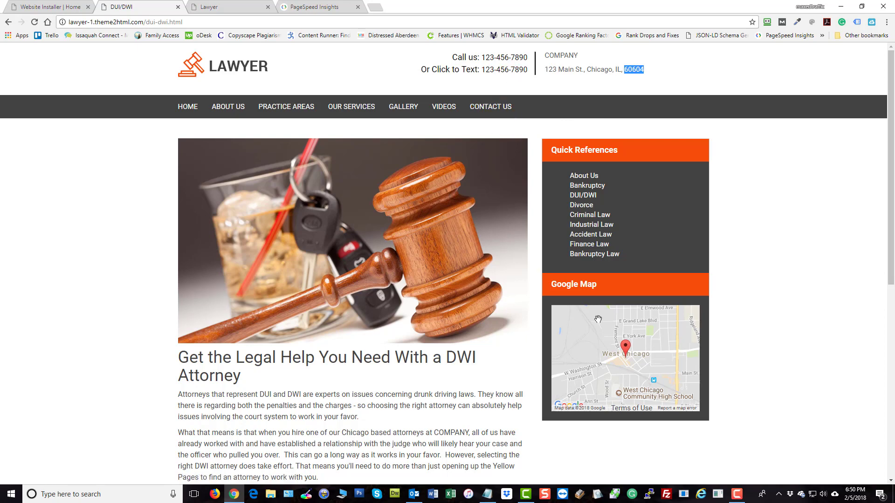
left_click(187, 106)
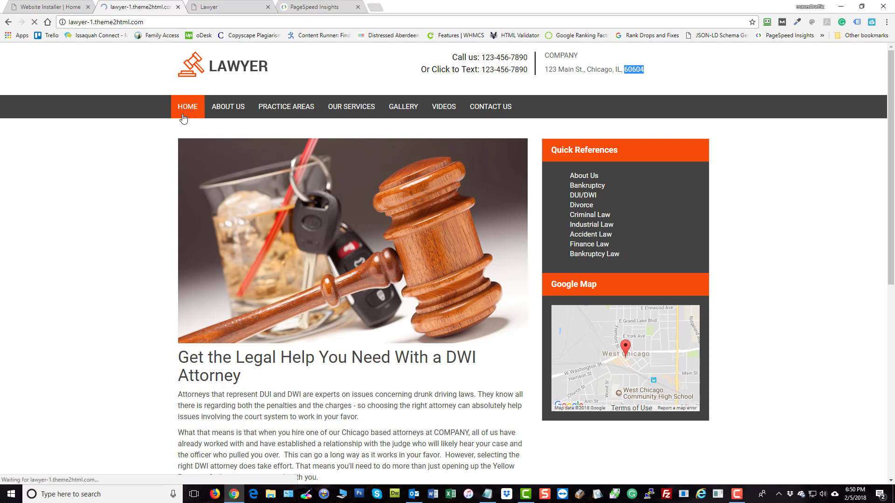
scroll(237, 271, "down", 2)
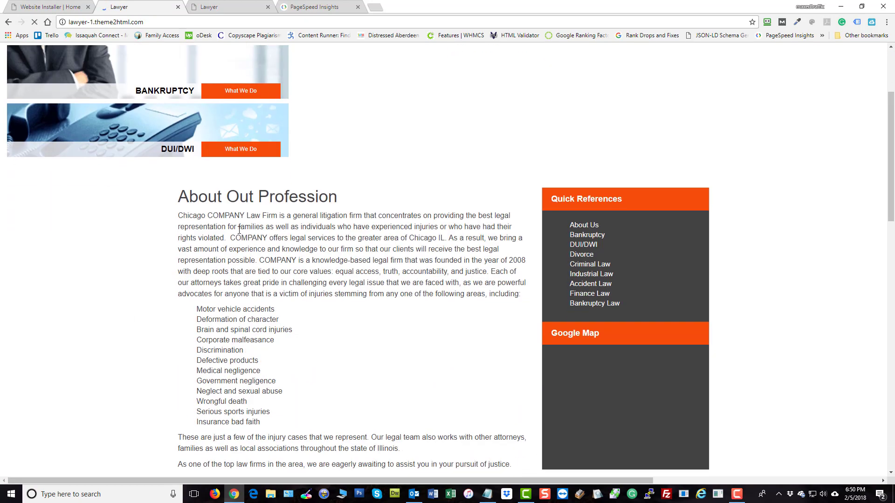
scroll(110, 255, "up", 2)
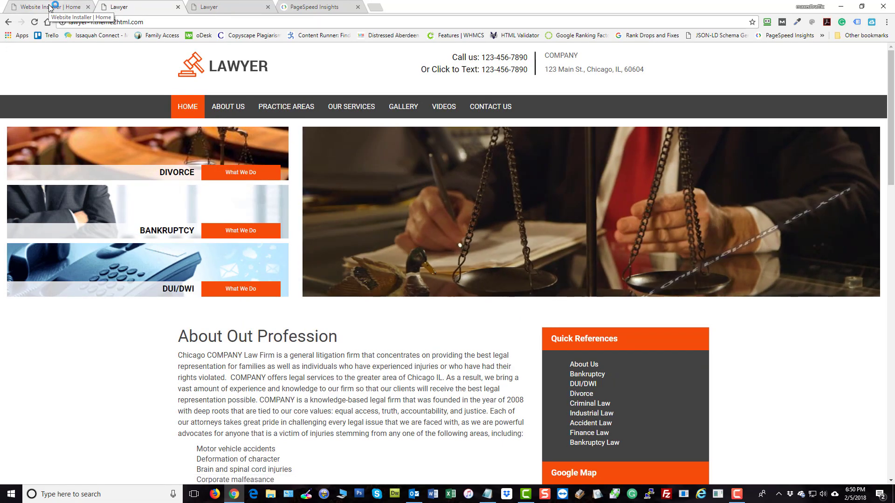
Start buying the Aster lawyer template from the template selection page
left_click(53, 6)
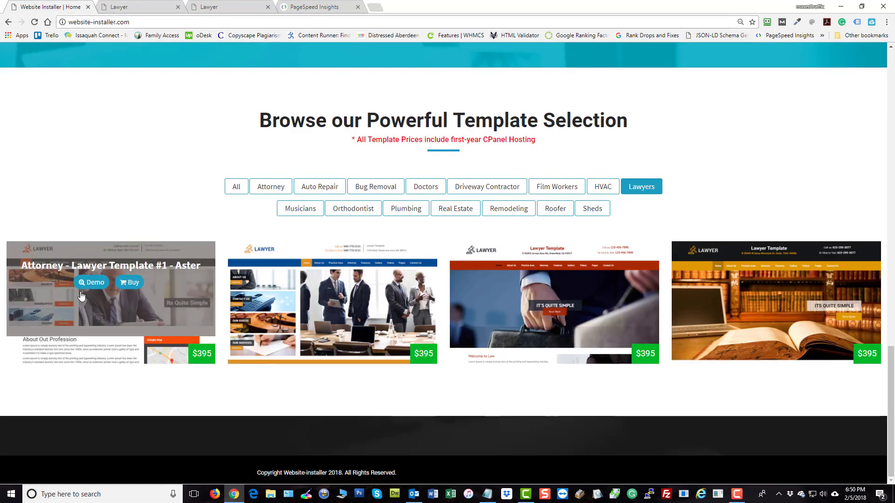
left_click(132, 310)
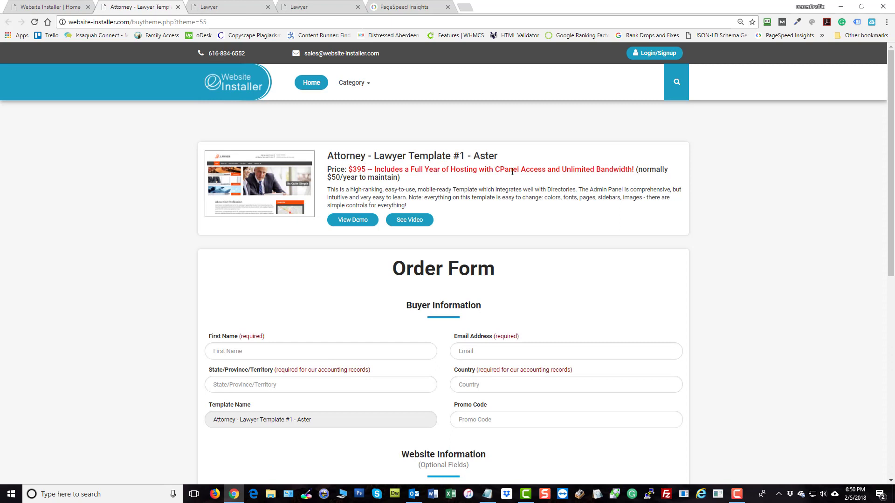
left_click(351, 221)
scroll(742, 216, "down", 2)
scroll(741, 216, "down", 1)
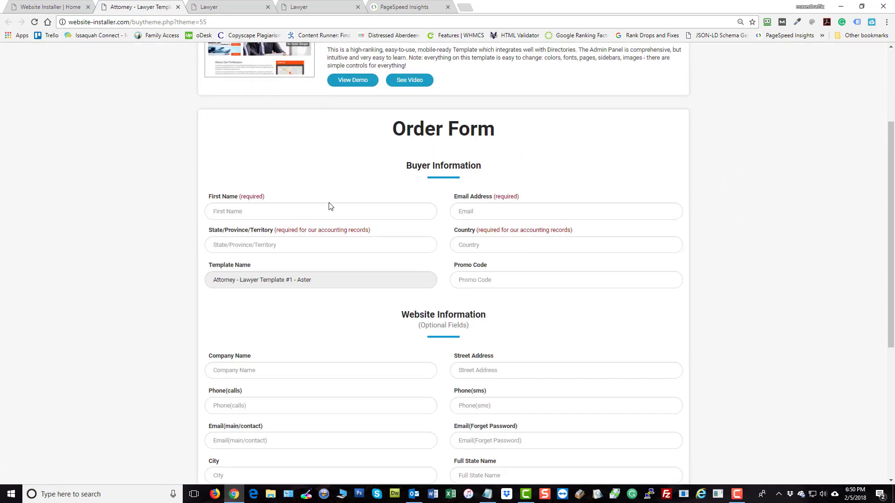
Review the order form's first name, email, state, country and promo code fields
left_click(255, 209)
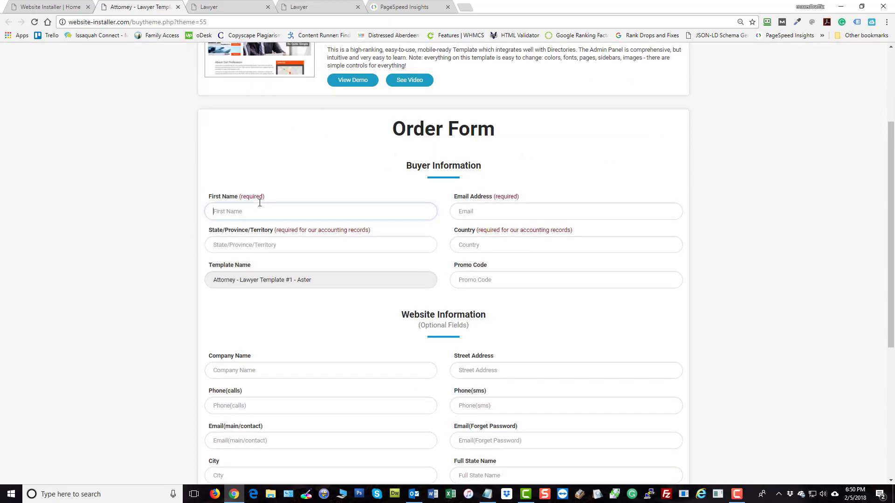
left_click(517, 207)
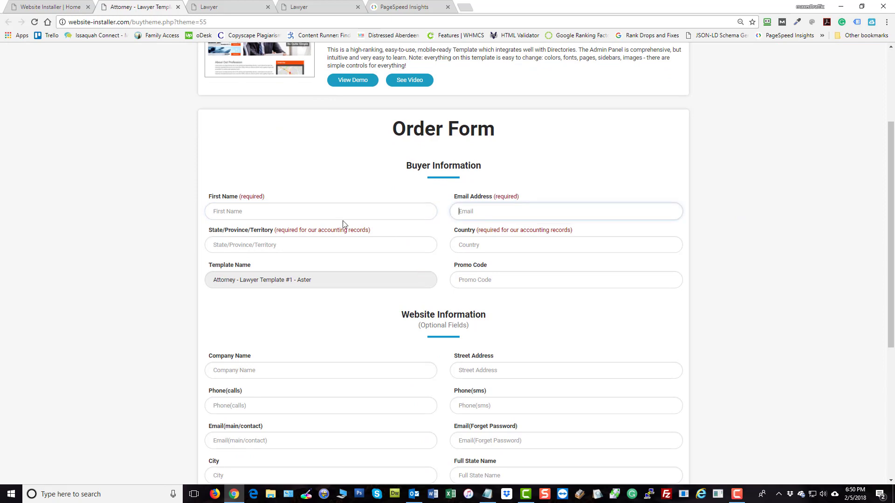
left_click(273, 245)
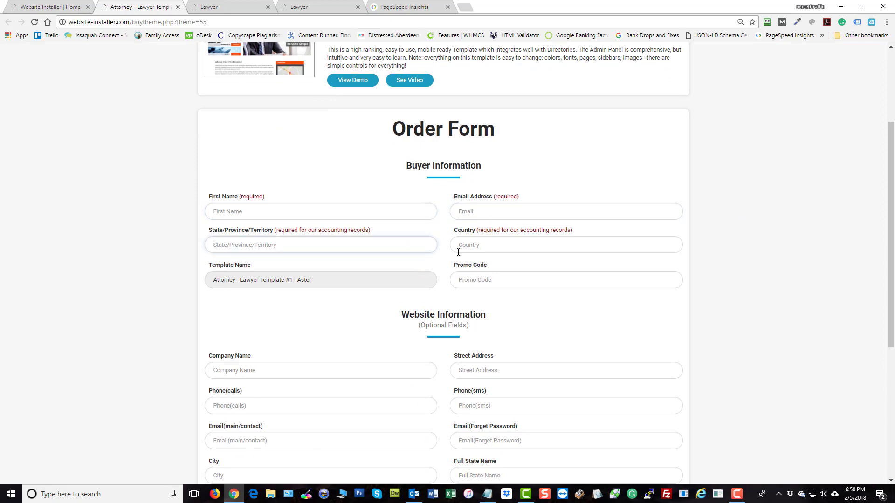
left_click(513, 244)
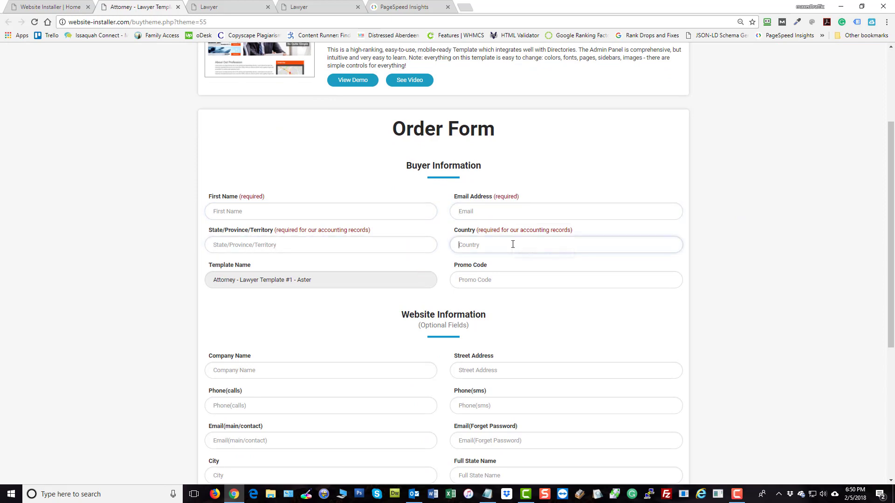
left_click(505, 277)
scroll(505, 278, "down", 1)
scroll(509, 268, "down", 1)
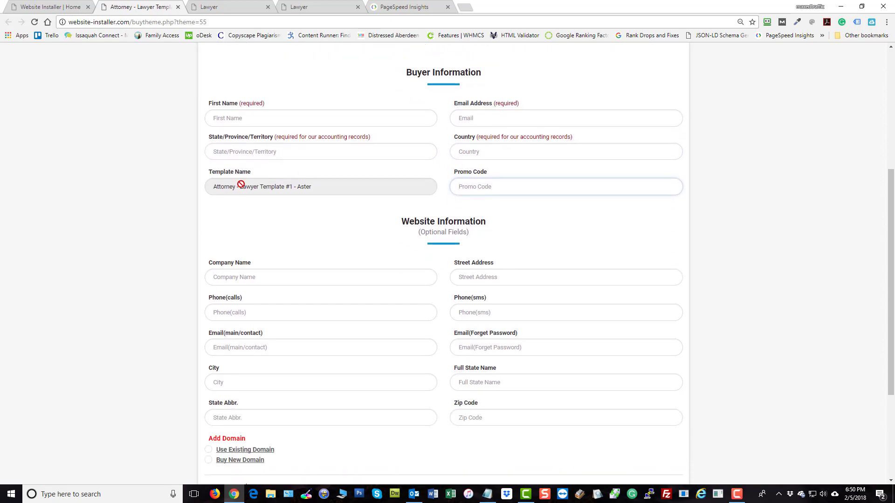
scroll(240, 187, "up", 3)
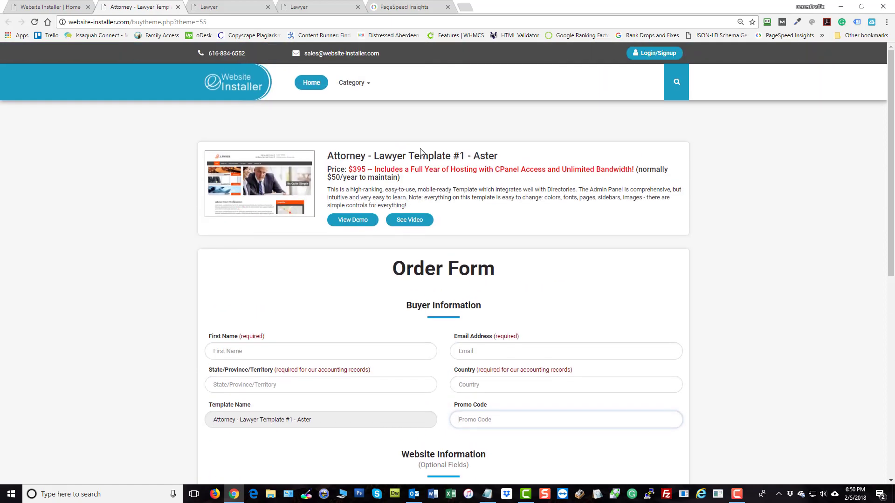
scroll(303, 249, "down", 3)
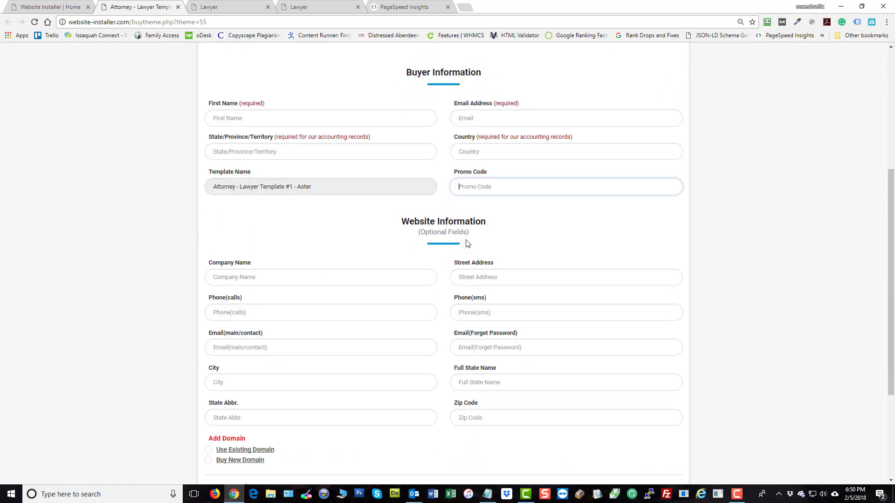
scroll(609, 222, "down", 1)
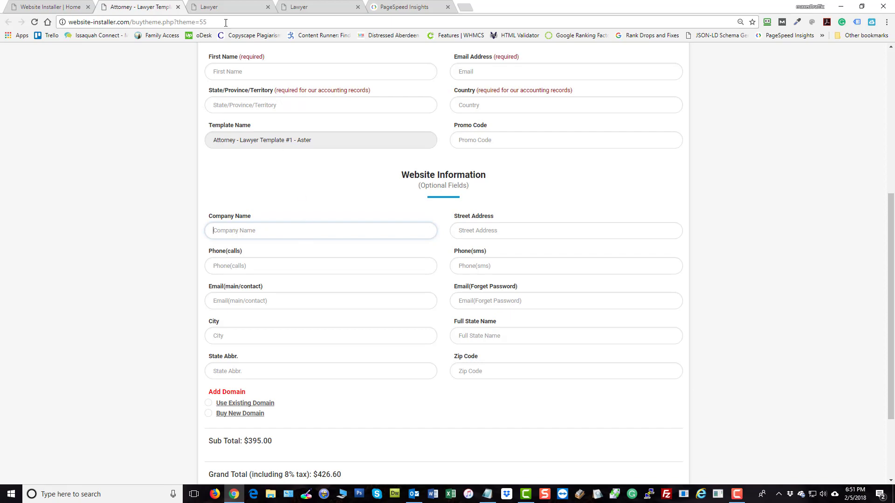
Highlight the COMPANY and Chicago placeholders on the Aster demo, then return to the order form
left_click(226, 7)
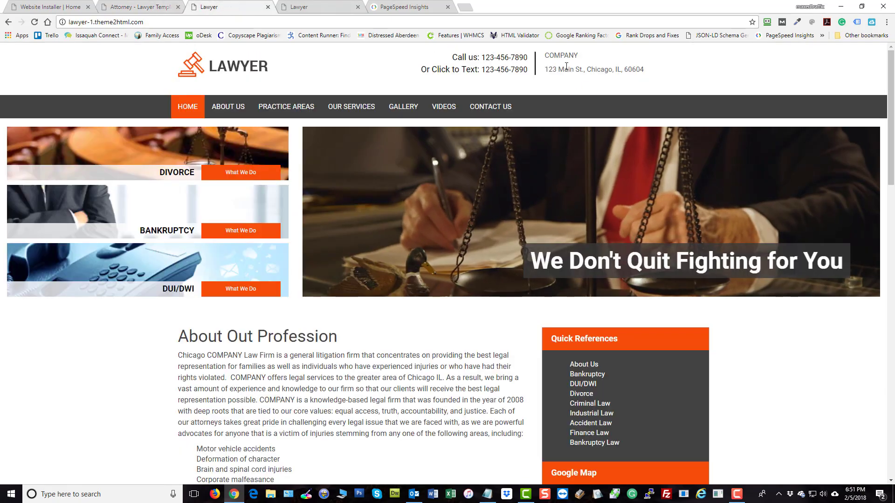
scroll(356, 324, "down", 3)
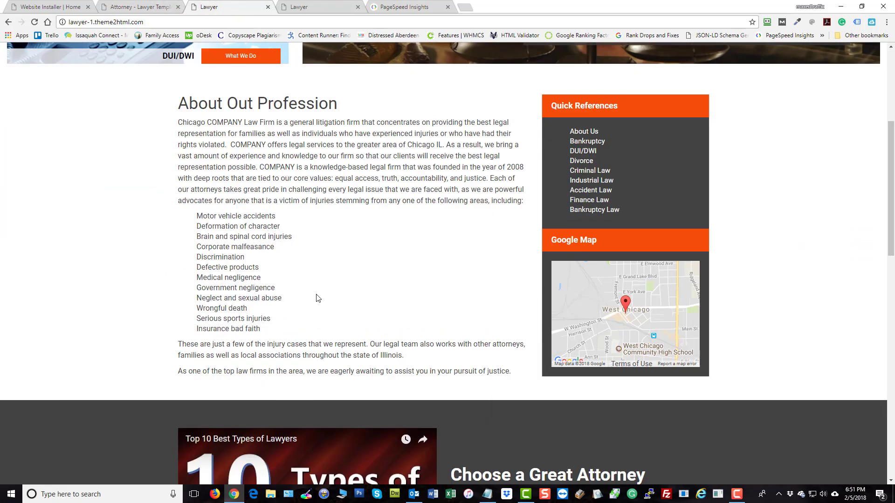
double_click(214, 122)
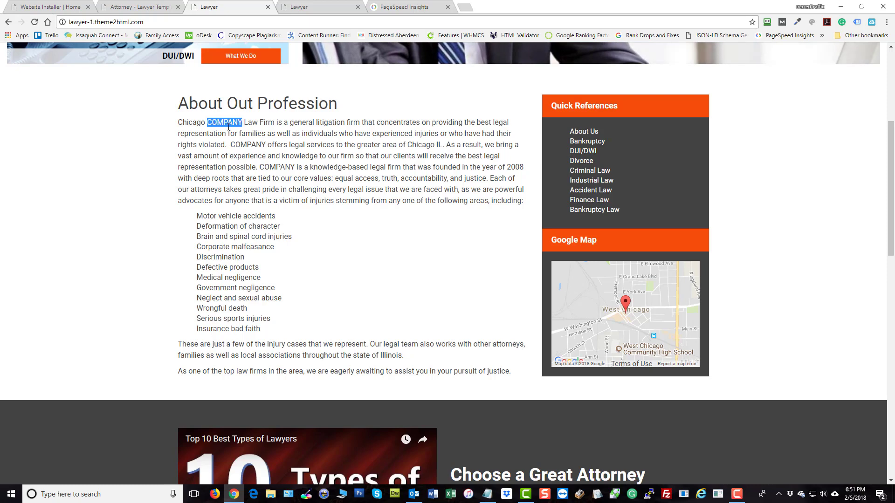
double_click(248, 144)
double_click(277, 167)
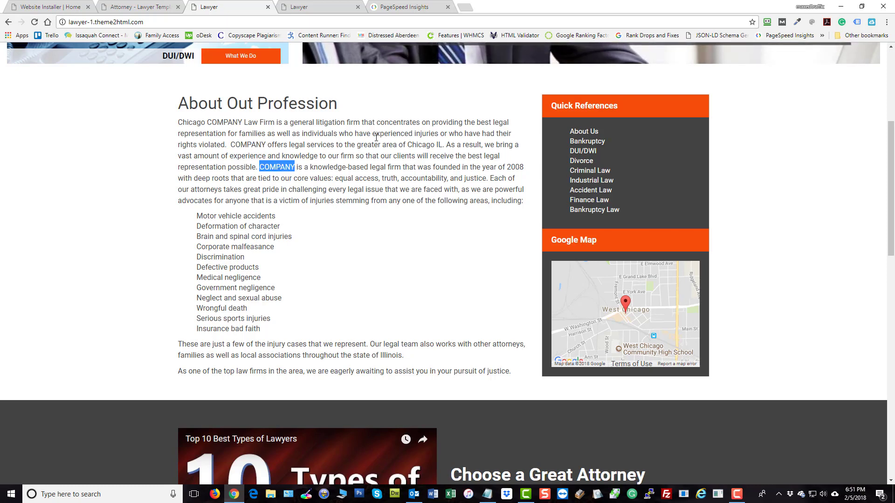
double_click(422, 144)
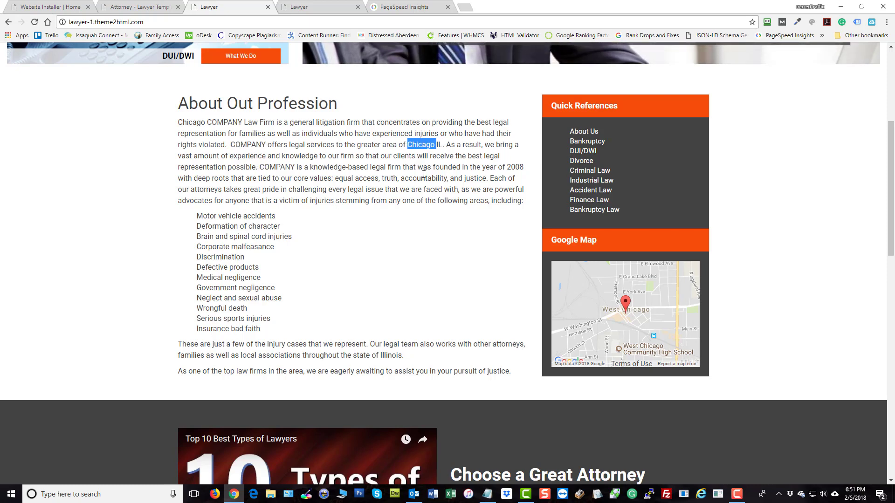
double_click(442, 145)
left_click(76, 8)
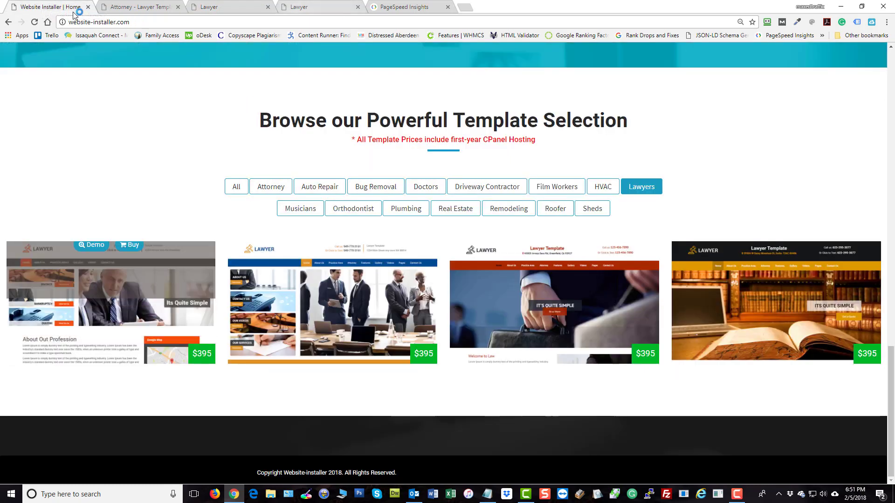
left_click(136, 7)
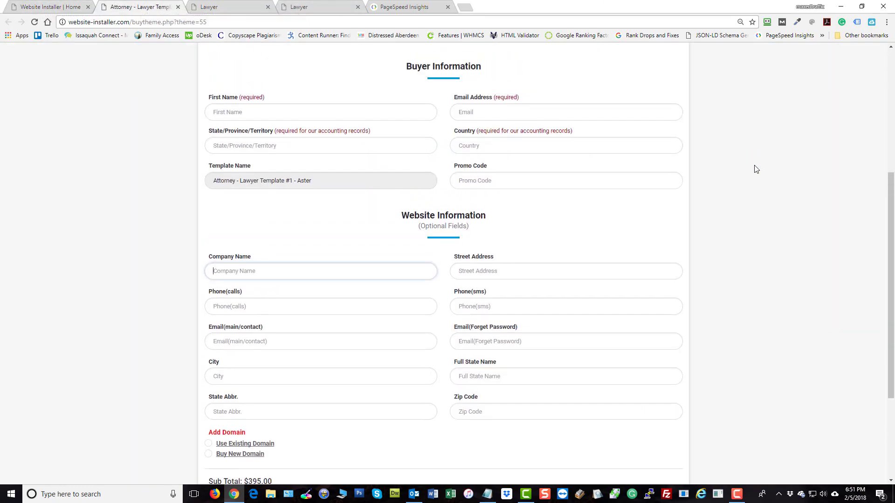
Autofill the order form with a saved RoboForm identity
left_click(768, 22)
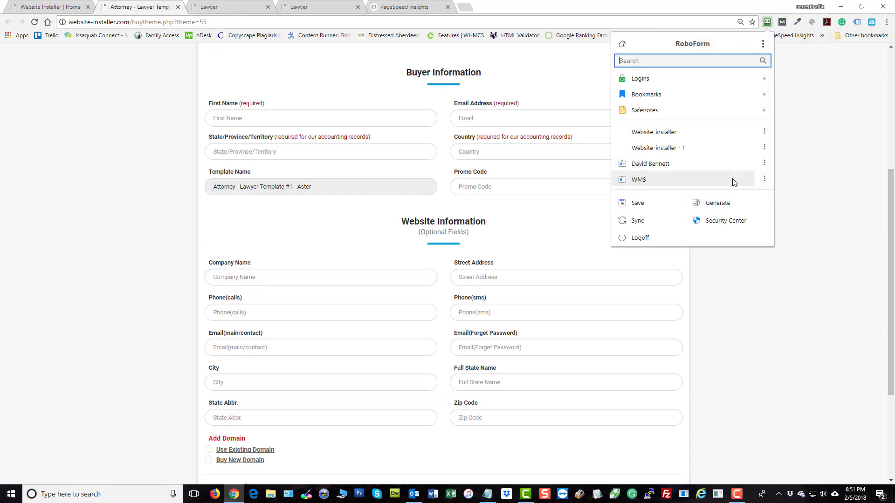
left_click(650, 164)
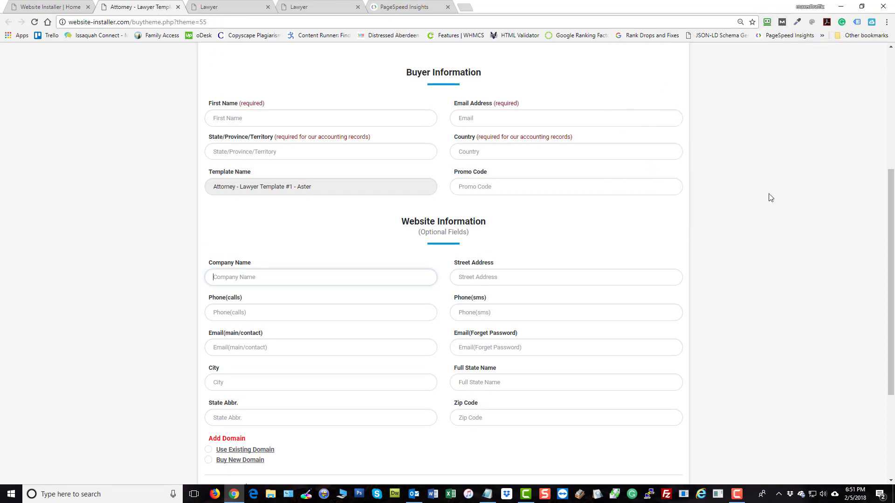
triple_click(531, 124)
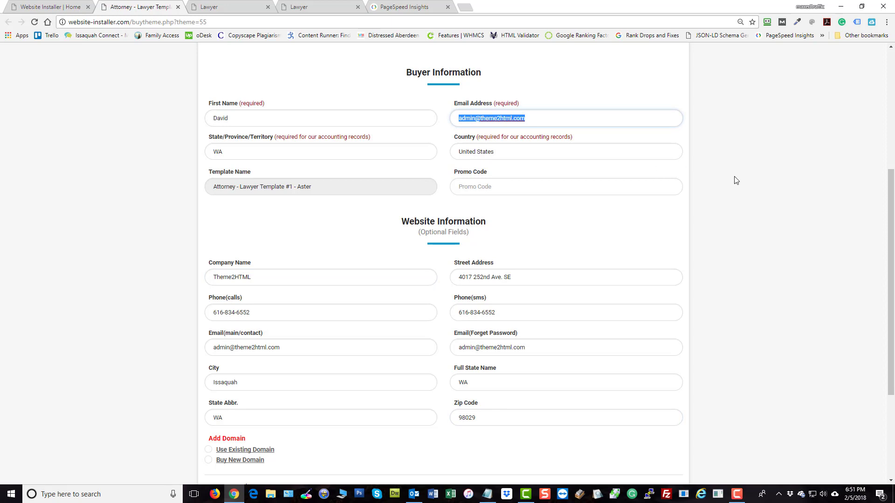
left_click(748, 183)
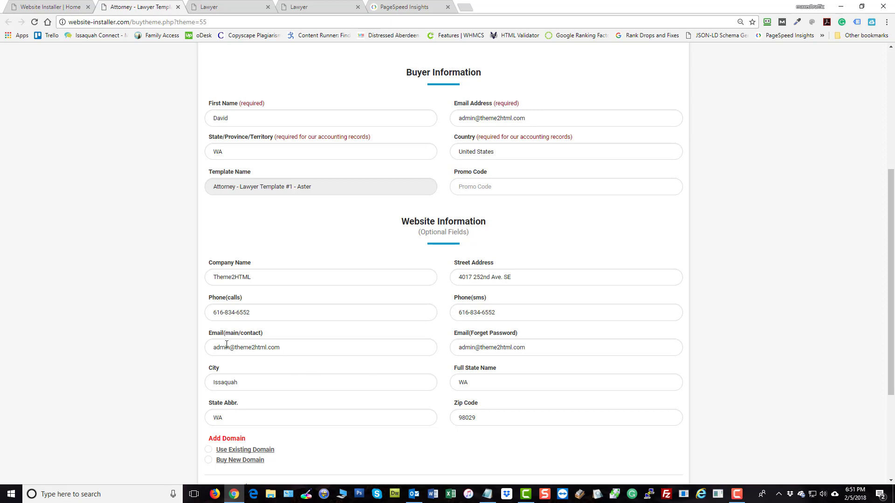
left_click_drag(229, 348, 215, 348)
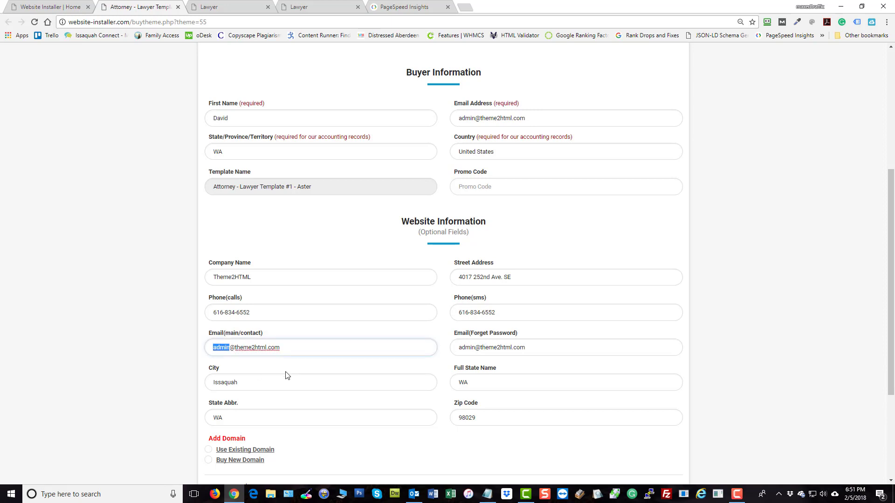
type("support")
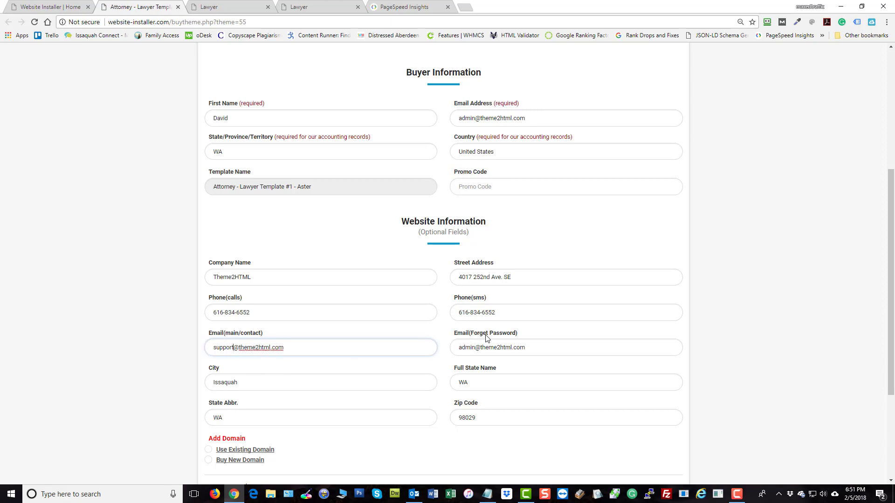
left_click(760, 295)
scroll(733, 312, "down", 2)
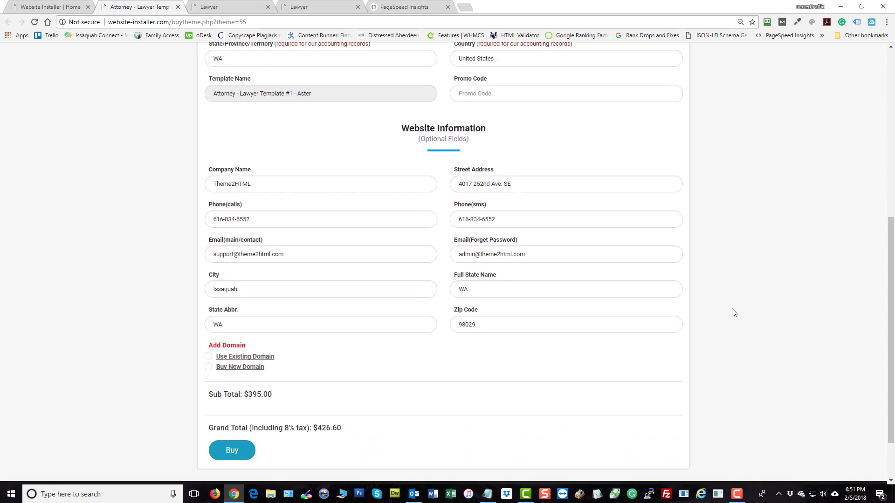
left_click(486, 288)
key("BackSpace")
type("ashington")
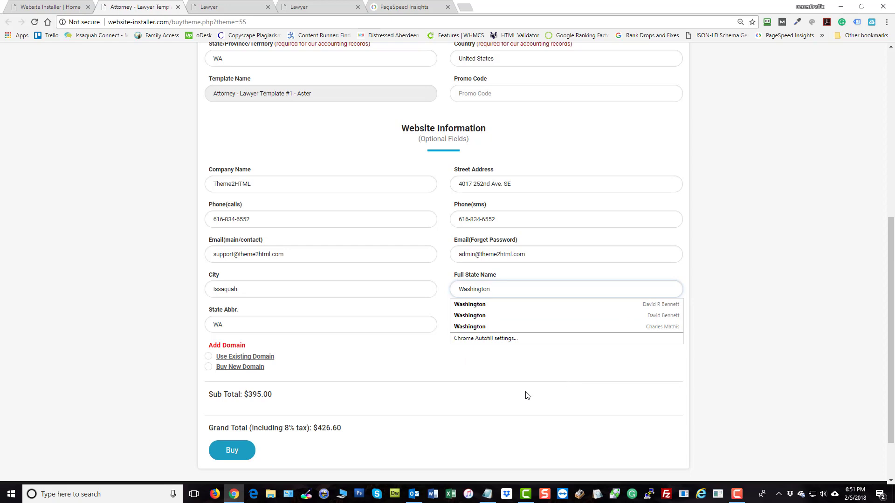
left_click(127, 240)
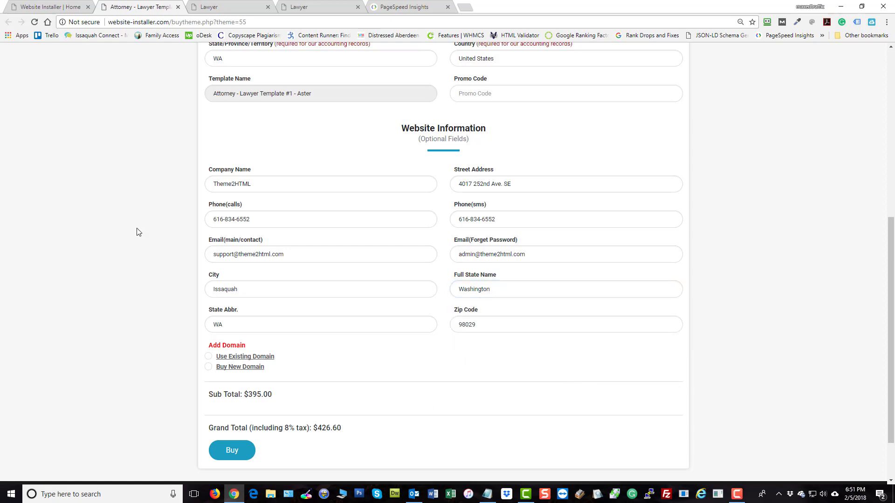
left_click(231, 324)
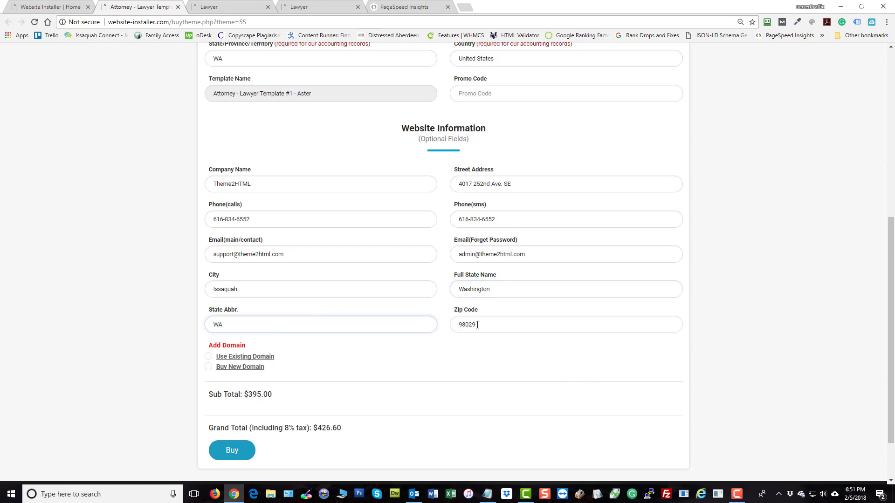
scroll(393, 164, "up", 2)
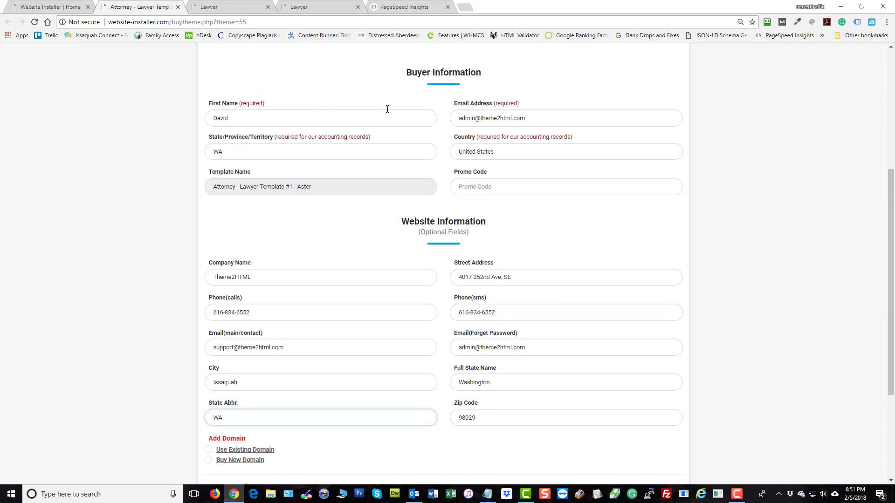
scroll(520, 320, "down", 2)
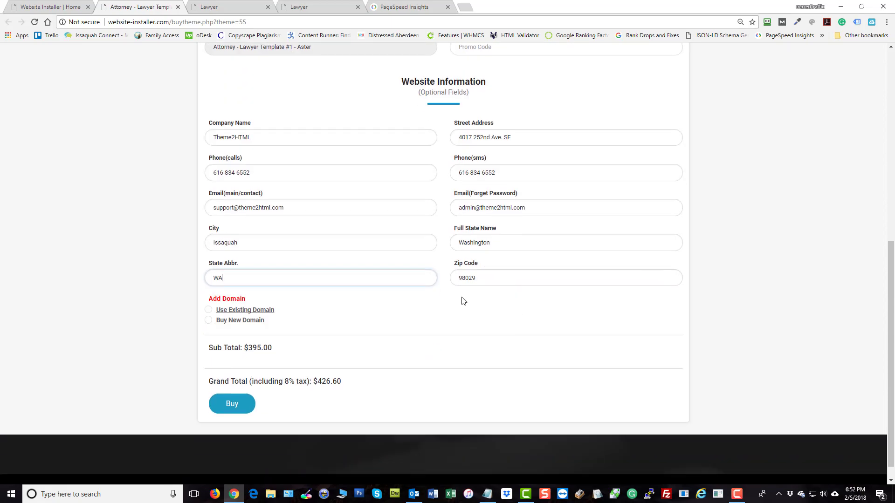
Select Use Existing Domain and highlight the NS1 and NS2 nameserver addresses
left_click(235, 313)
scroll(423, 338, "down", 1)
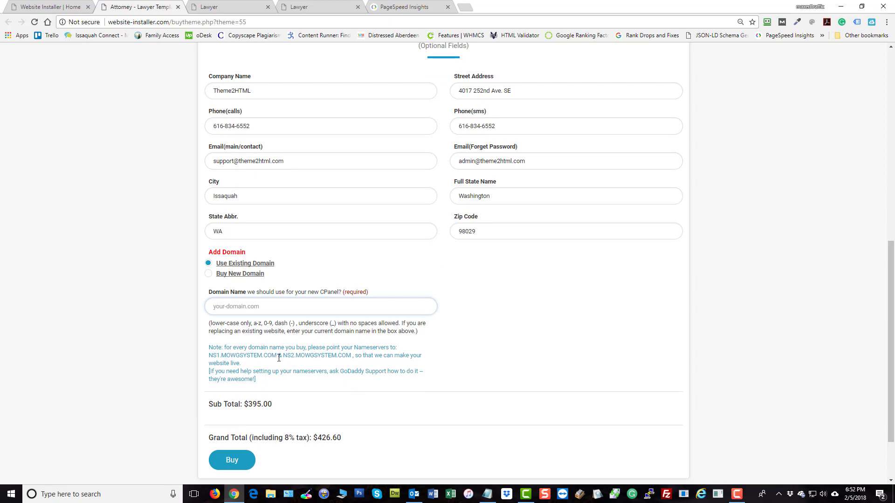
left_click_drag(279, 358, 210, 355)
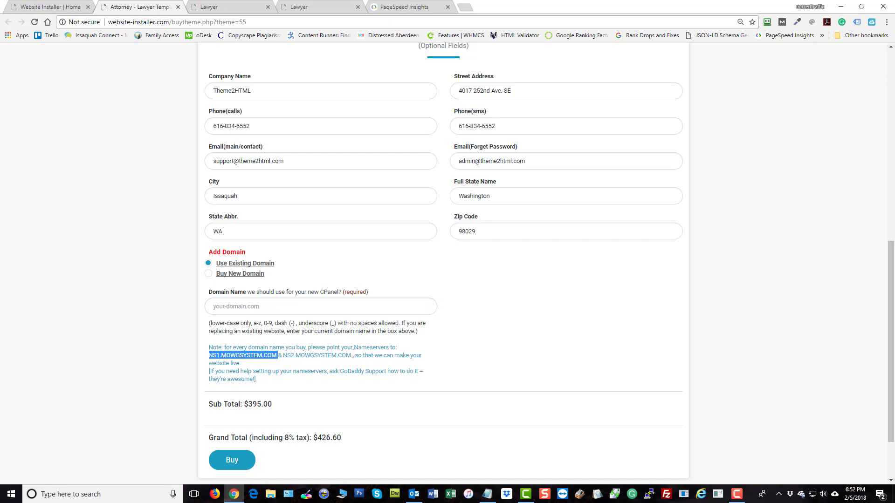
mouse_move(353, 356)
left_mouse_down()
mouse_move(286, 348)
mouse_move(284, 359)
left_mouse_up()
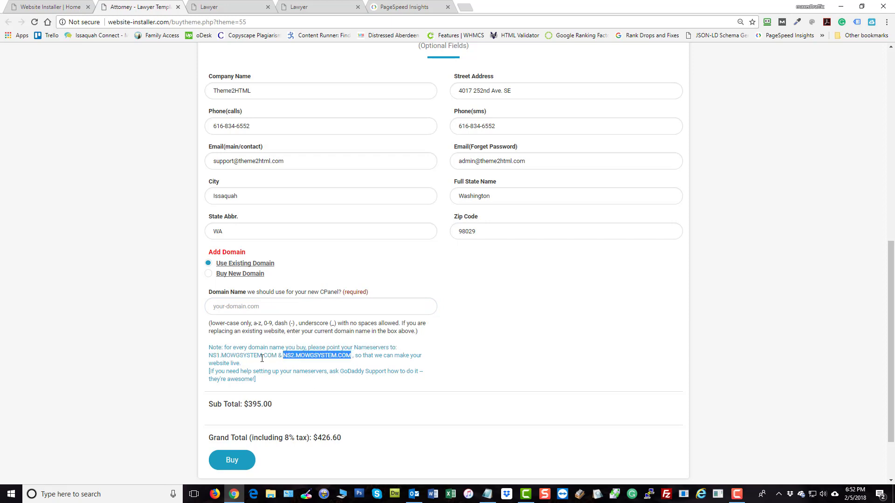
left_click(287, 380)
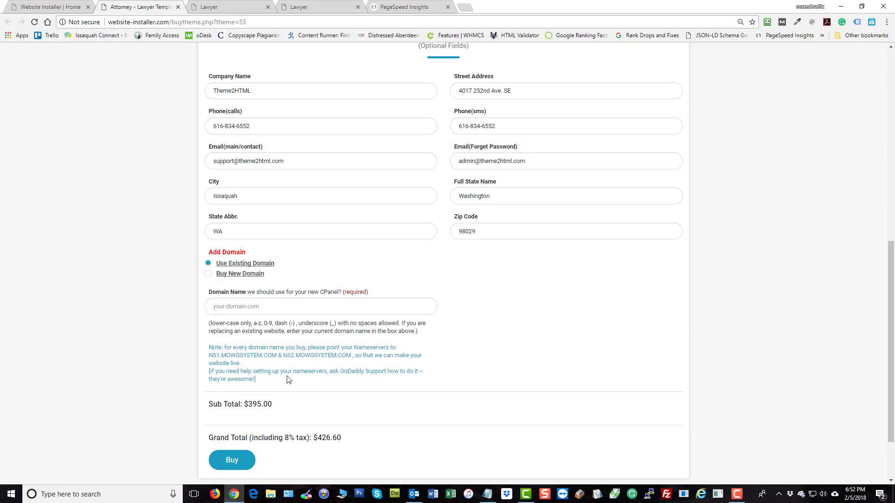
Switch to buying a new domain and search for a pasted domain name
left_click(241, 279)
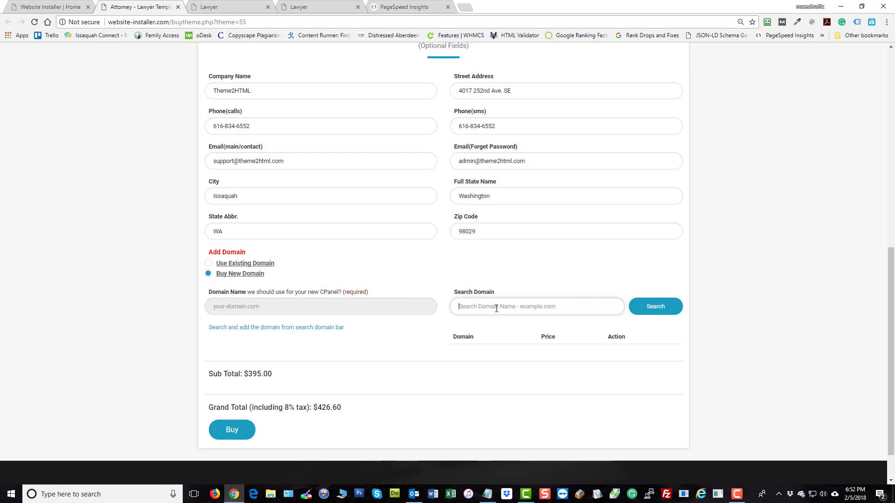
key("alt+Tab")
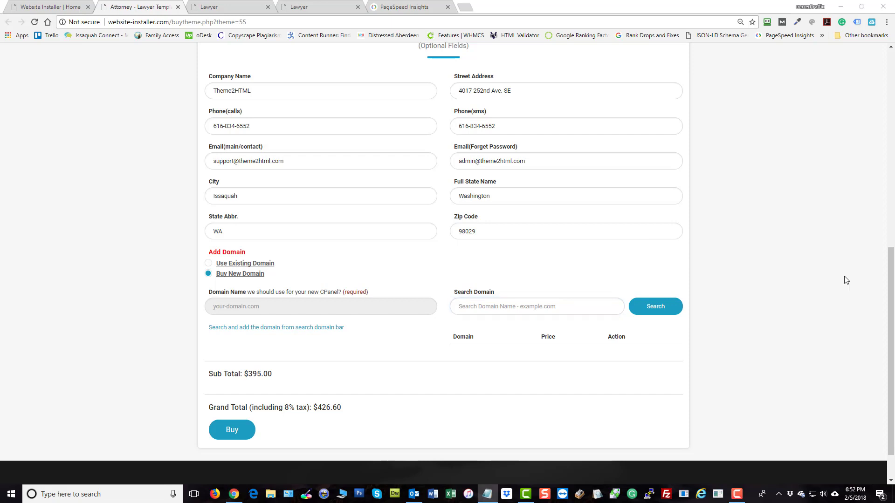
left_click(496, 309)
type("seattlecriminallegal.com")
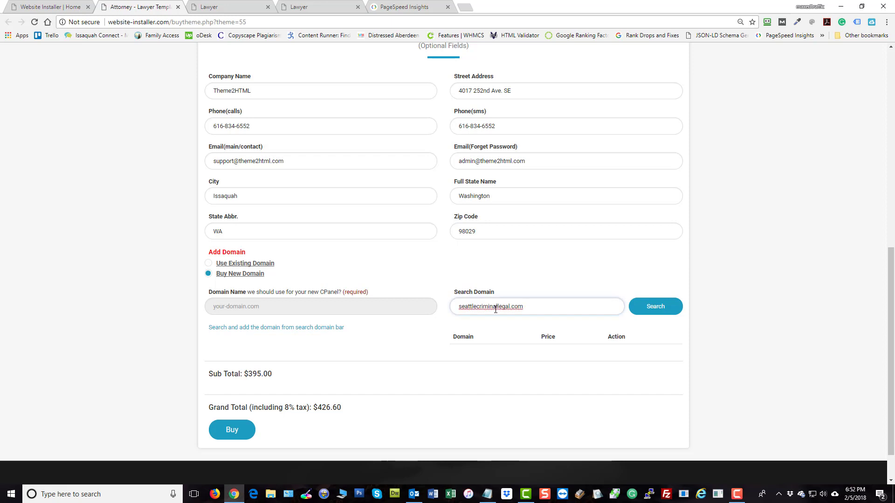
key("Return")
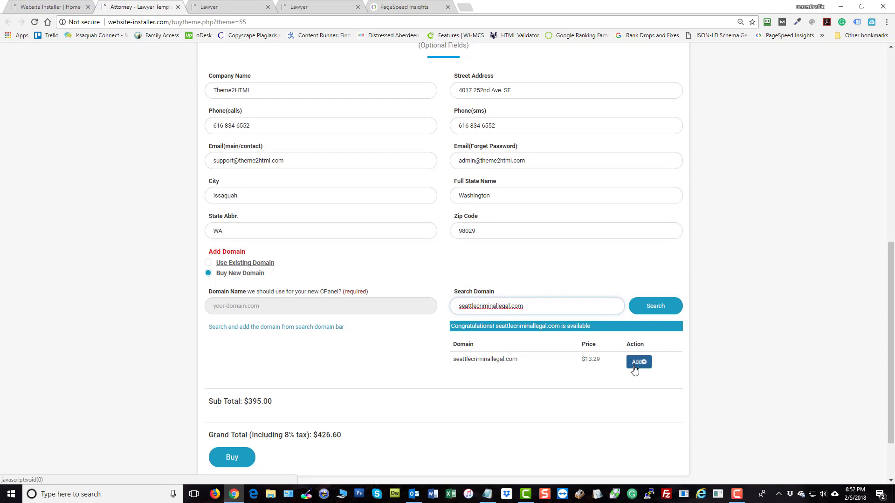
scroll(634, 371, "down", 1)
Search criminallawyerinseattle.com, add it to the order, and submit the $440.95 purchase
left_click(488, 495)
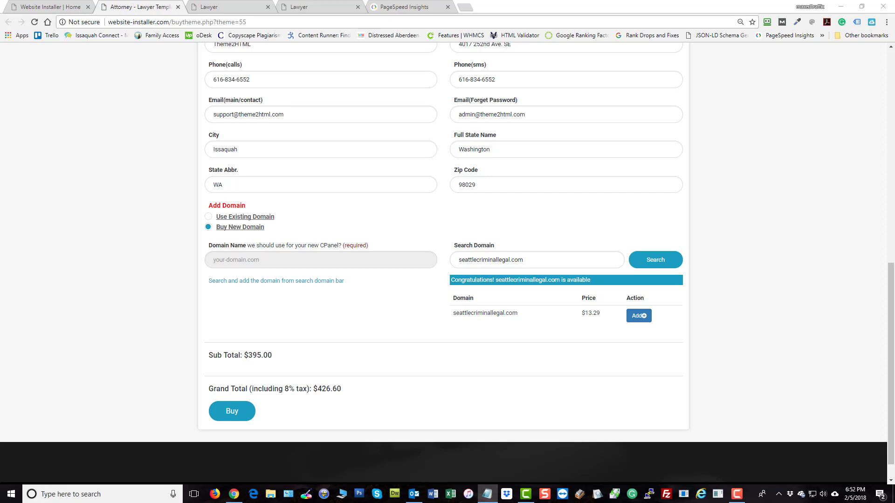
triple_click(543, 258)
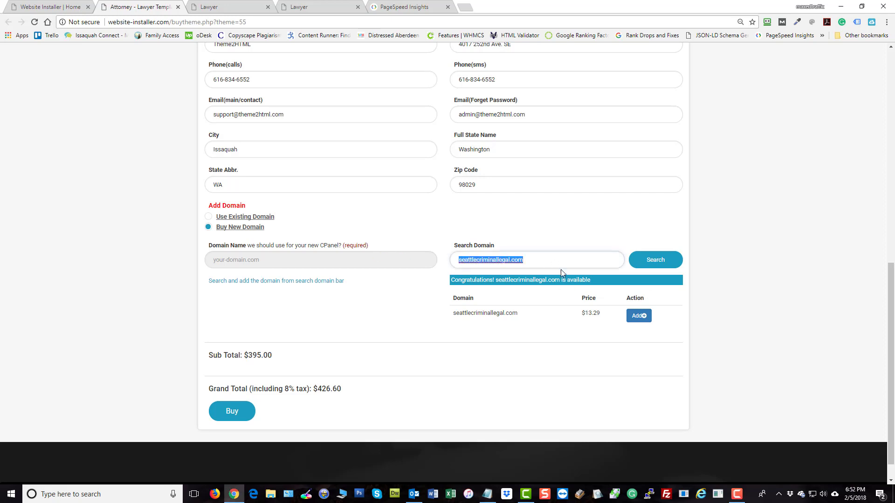
type("criminallawyerinseattle.com")
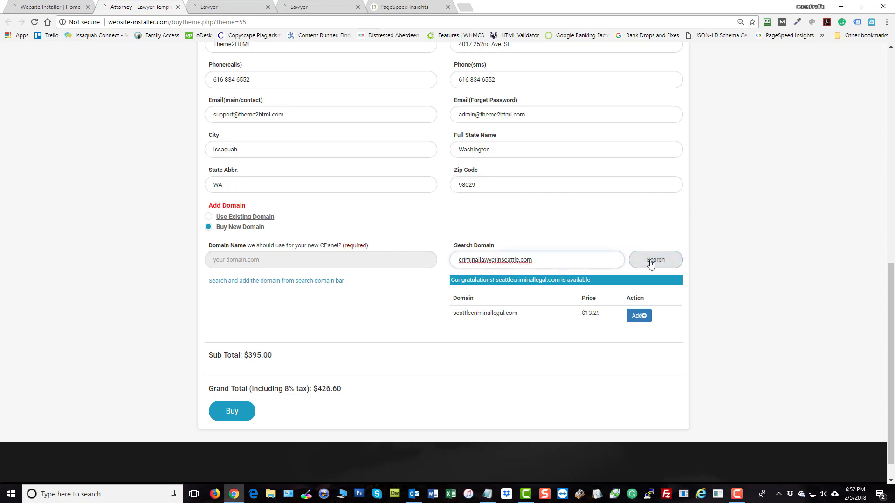
left_click(653, 259)
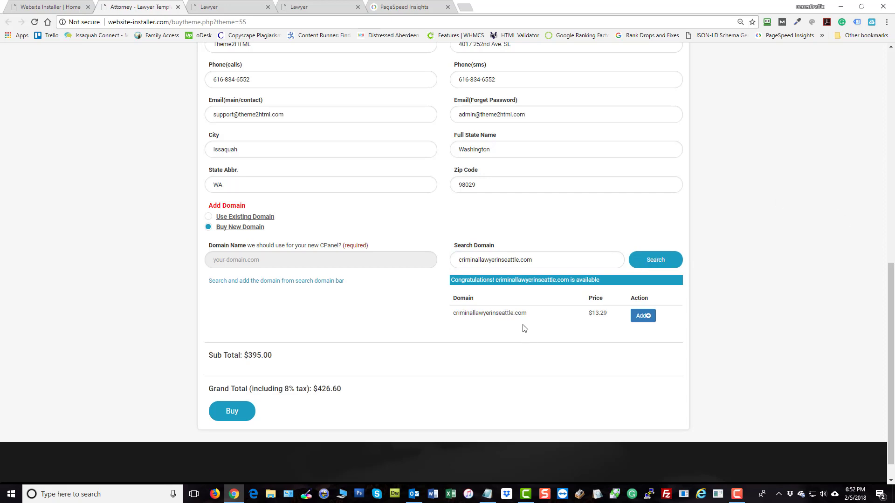
scroll(497, 322, "down", 1)
left_click(642, 290)
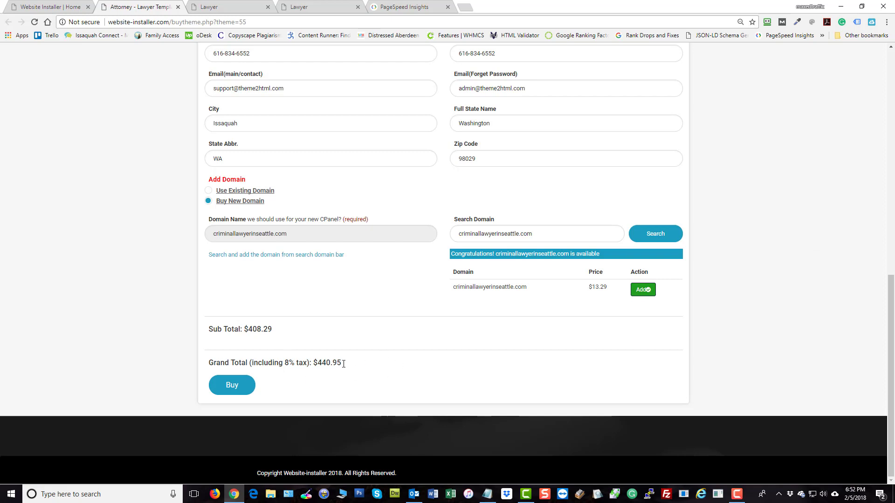
left_click(235, 386)
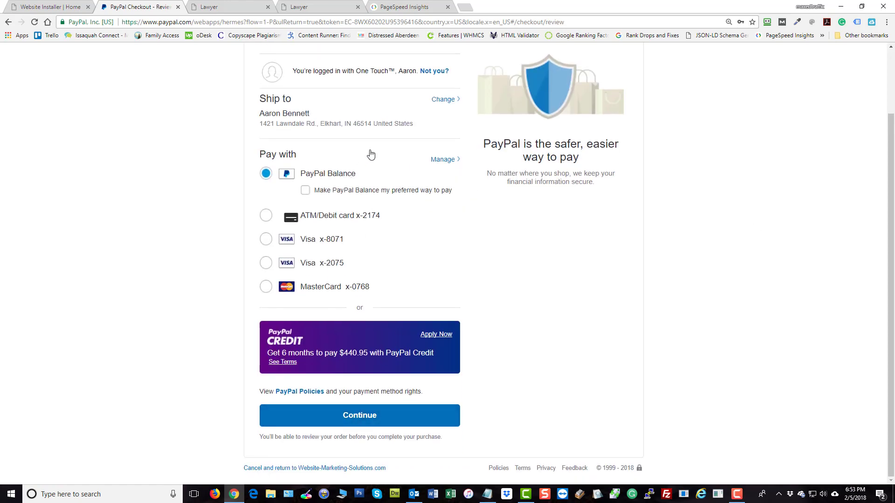
Bring up a new browser tab on the Google start page while PayPal checkout waits
left_click(488, 495)
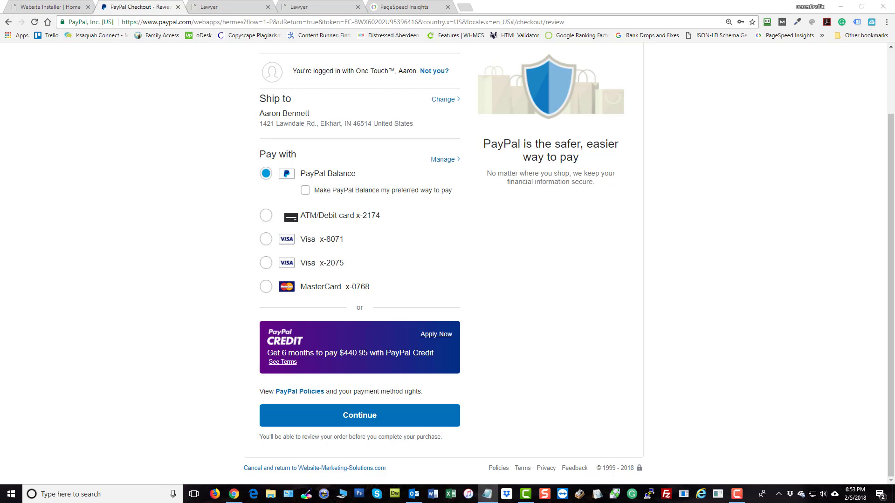
Paste criminallawyerinseattle.com into a new tab (unreachable), then return to PageSpeed Insights
left_click(465, 8)
right_click(390, 21)
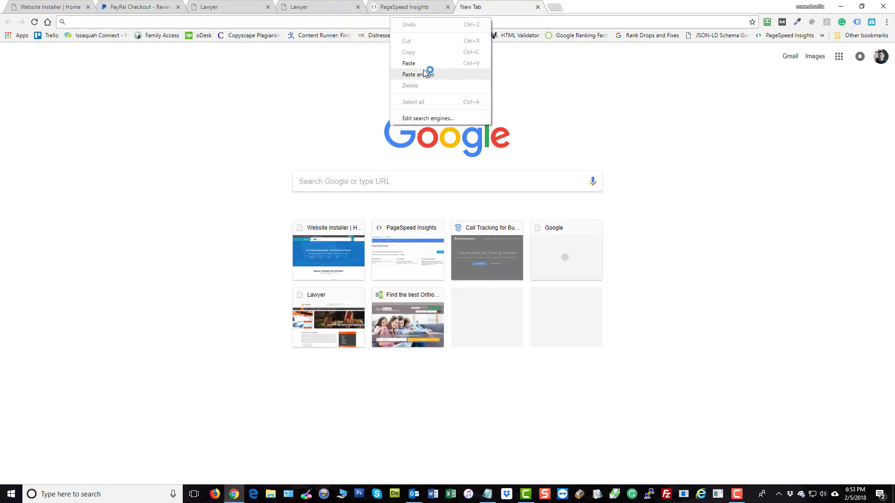
left_click(426, 62)
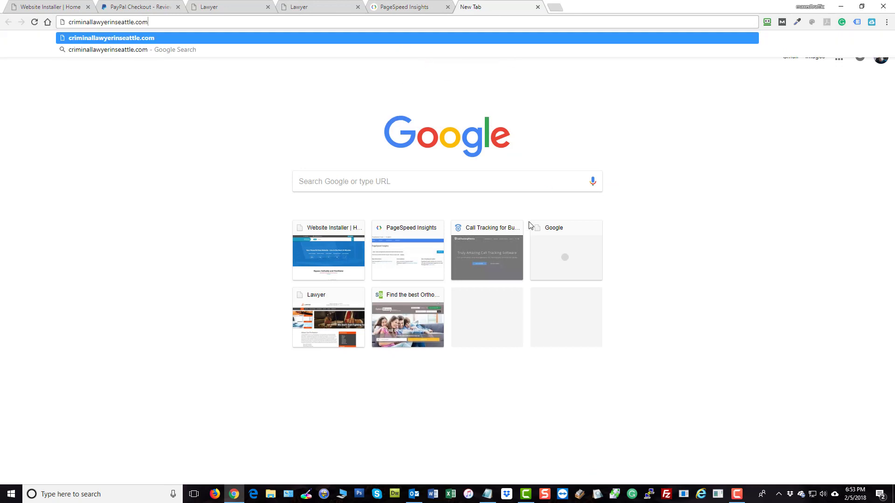
key("Return")
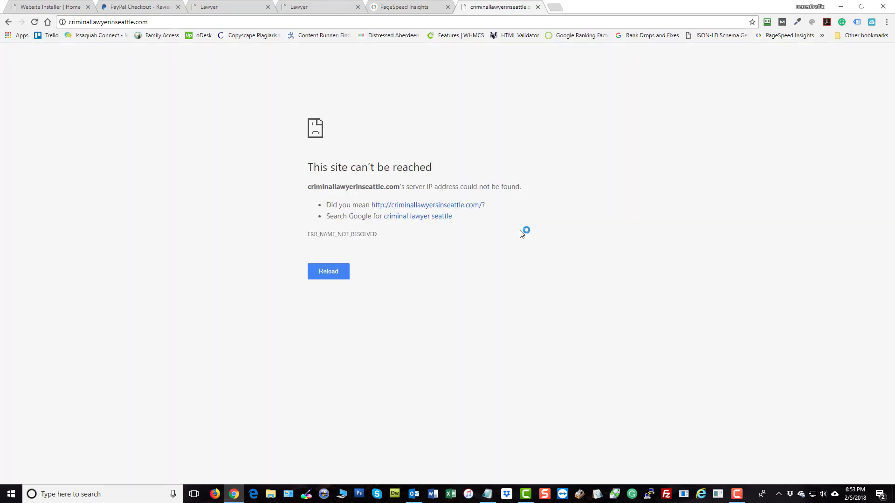
left_click(404, 7)
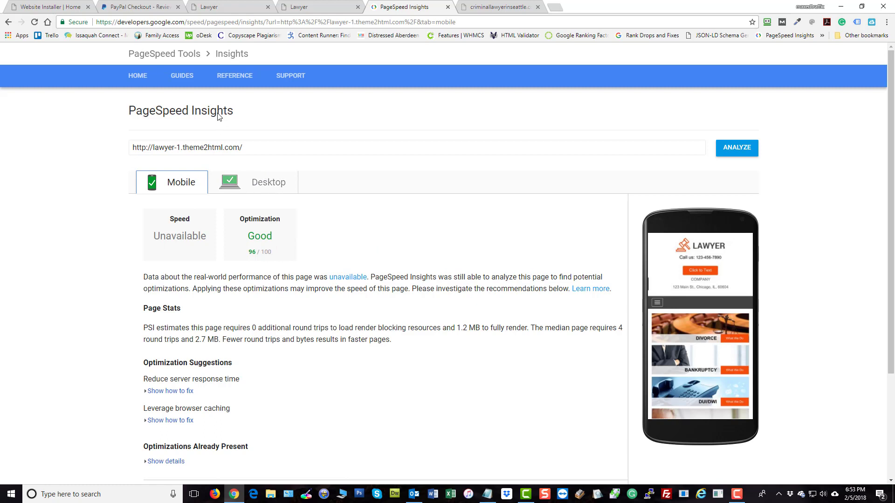
left_click_drag(242, 112, 128, 110)
left_click(271, 184)
left_click(180, 186)
On the PayPal Checkout tab, confirm the $440.95 payment with Continue
left_click(128, 7)
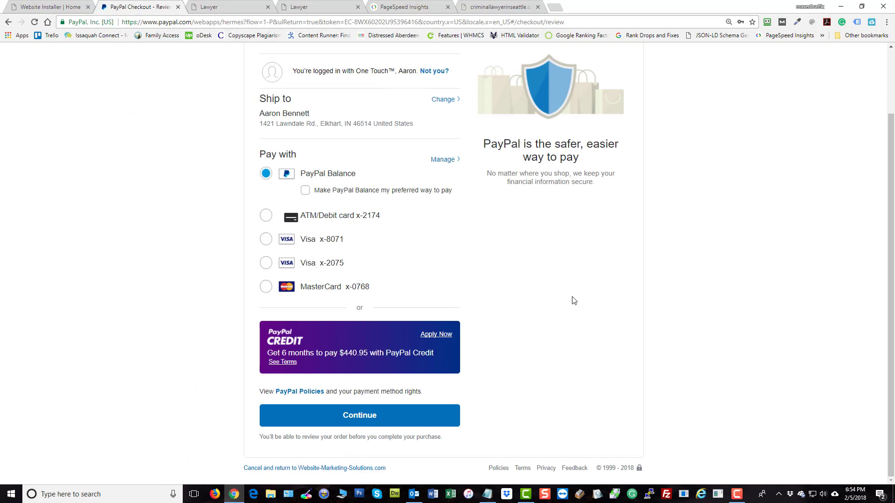
left_click(351, 415)
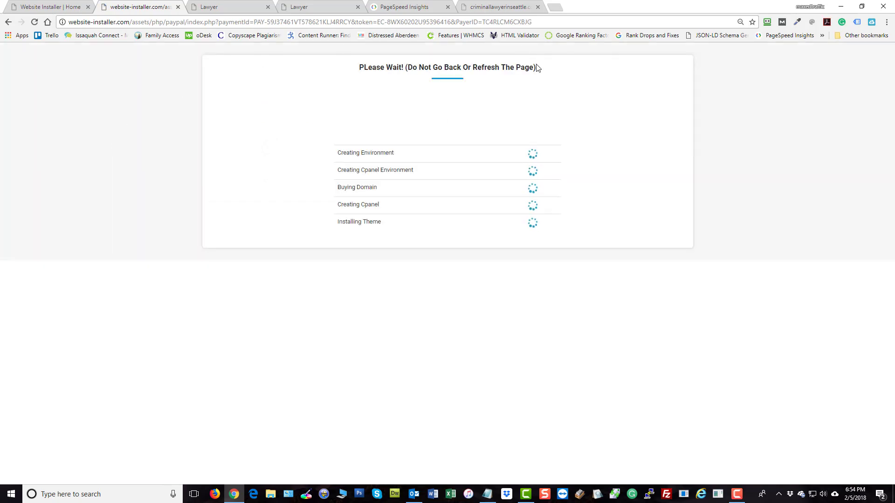
Watch the environment, cPanel, domain and theme setup finish, then acknowledge the success alert
left_click(855, 494)
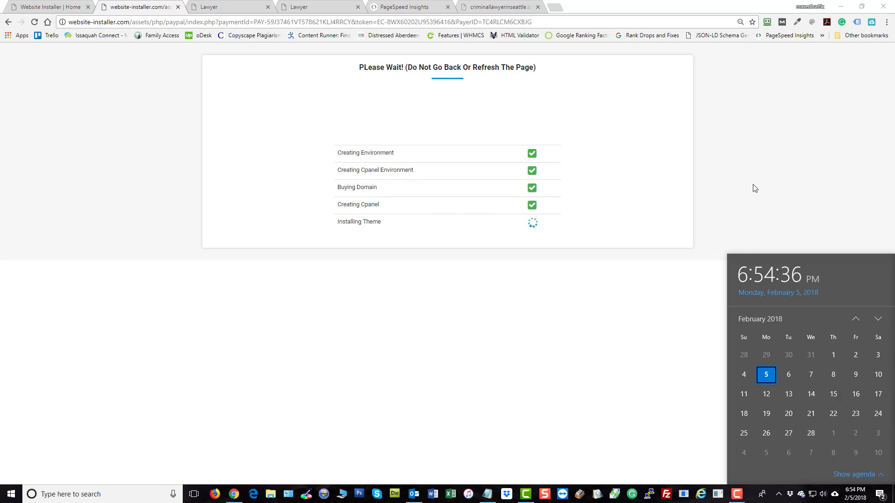
left_click(507, 10)
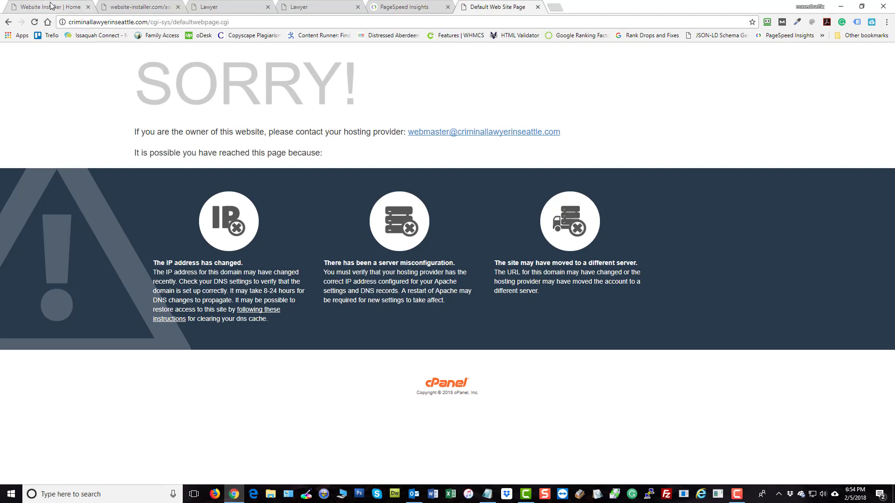
left_click(136, 6)
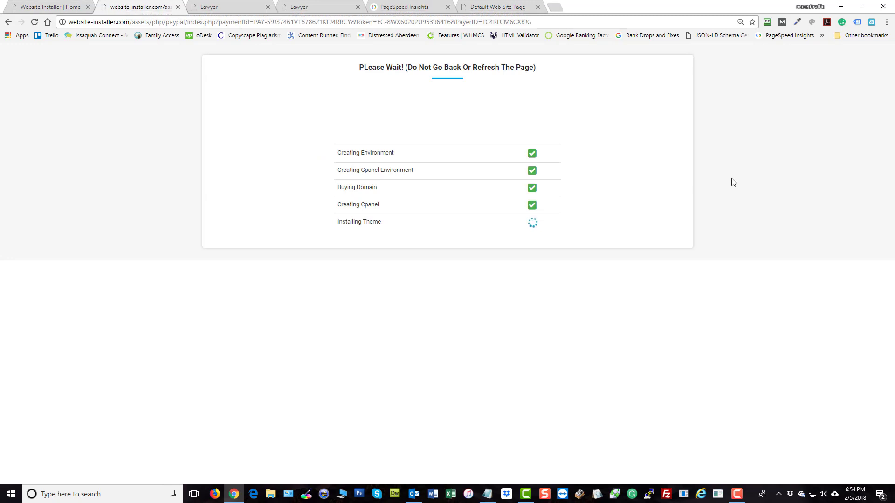
key("super+alt+d")
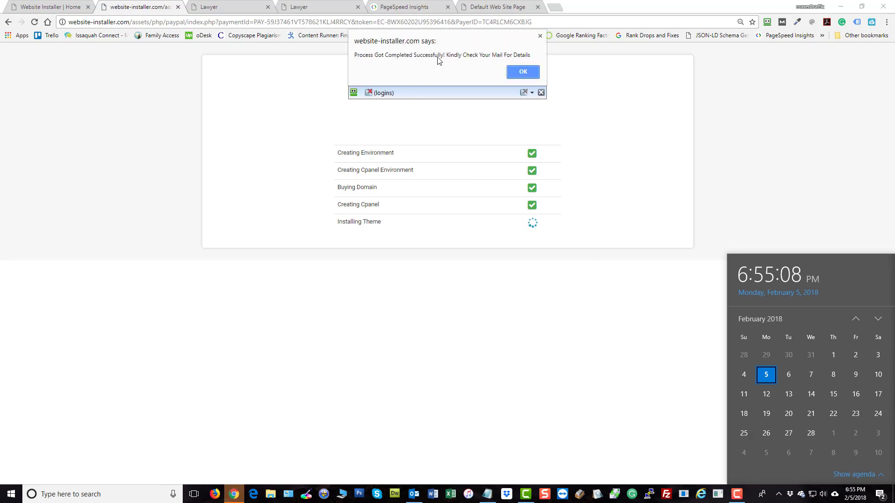
left_click(522, 74)
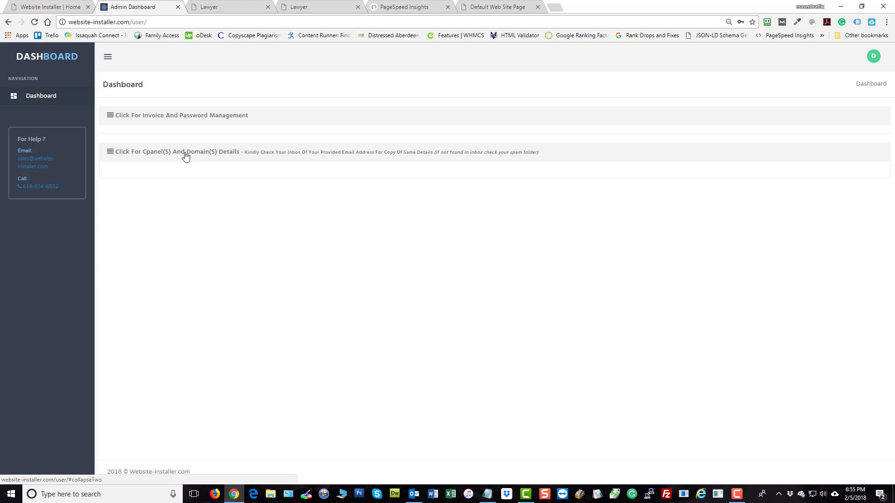
Remove the /cgi-sys default-page path and load the bare criminallawyerinseattle.com address
left_click(500, 8)
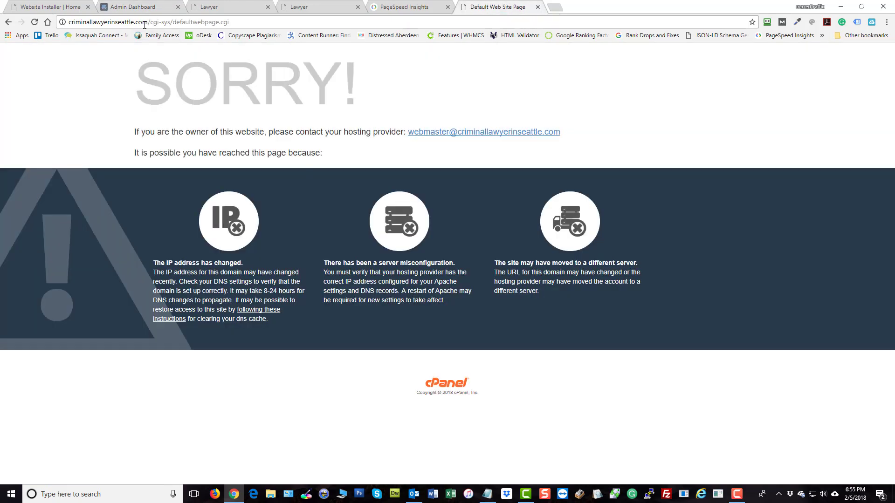
left_click_drag(146, 24, 606, 138)
key("BackSpace")
key("Return")
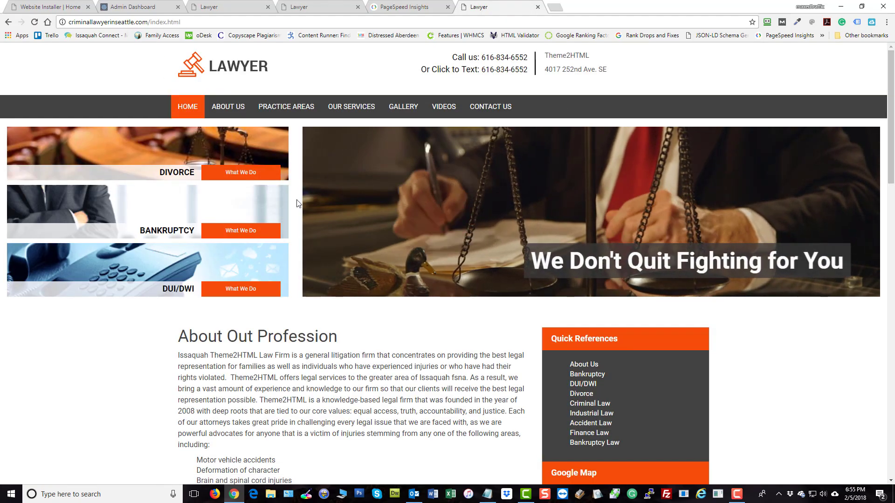
Visit the Bankruptcy practice page, return home, and reload the site's index page
left_click(147, 203)
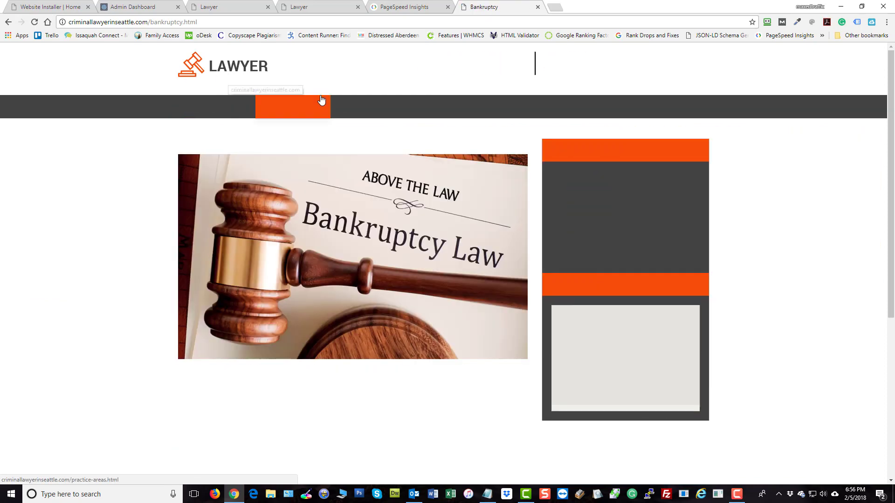
scroll(779, 334, "down", 1)
scroll(766, 351, "down", 3)
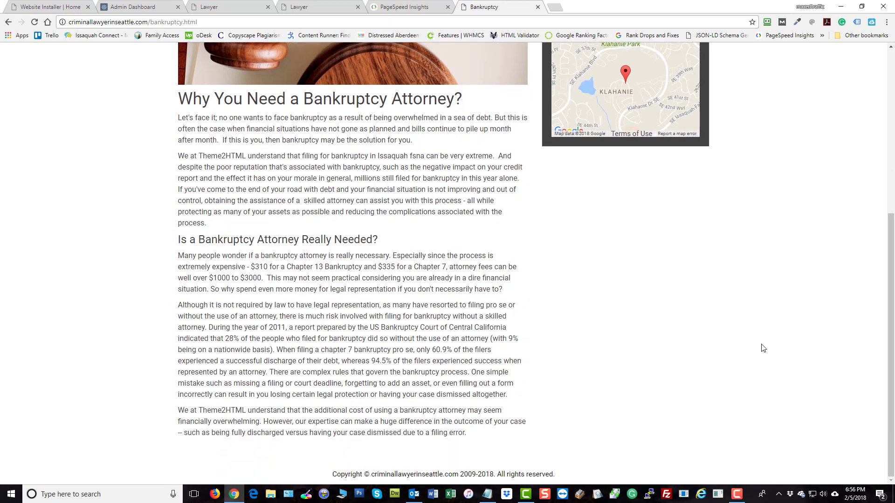
scroll(248, 200, "up", 4)
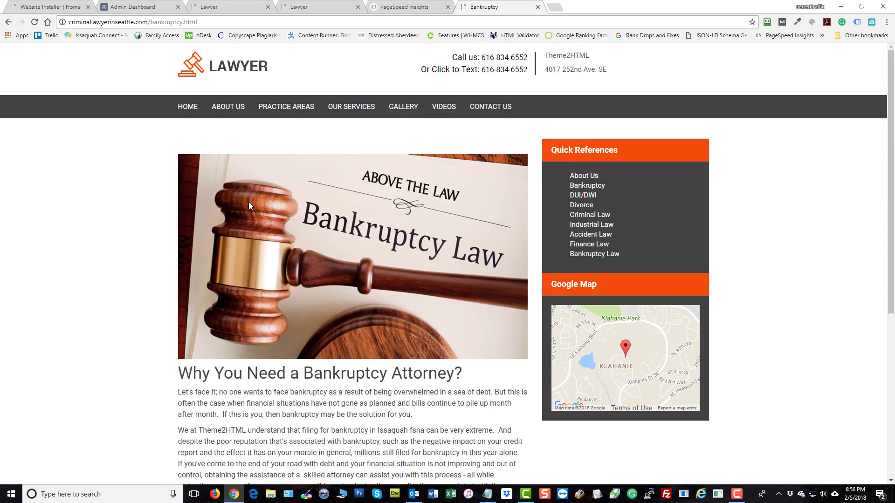
left_click(188, 104)
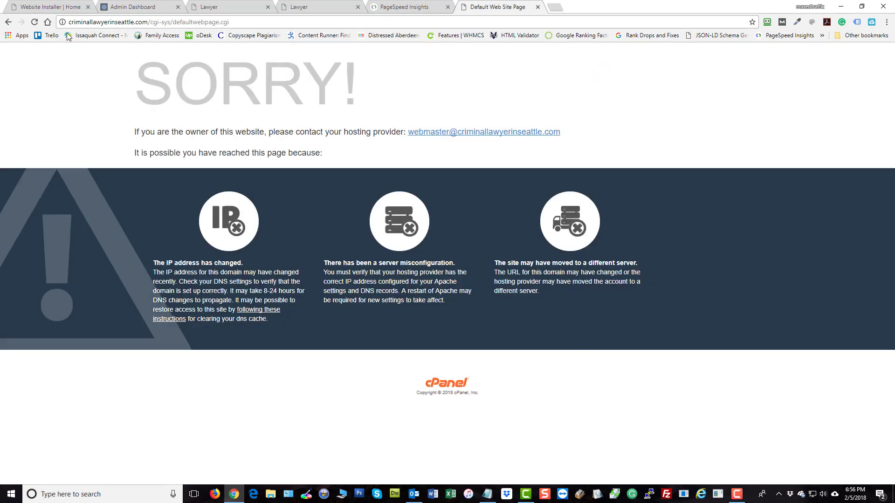
left_click(34, 23)
left_click_drag(150, 22, 536, 250)
type("in")
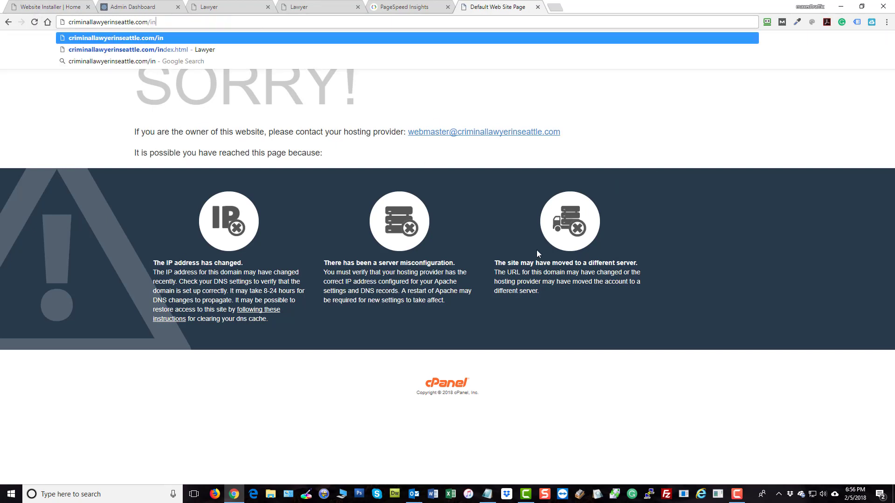
type("dex.html")
key("Return")
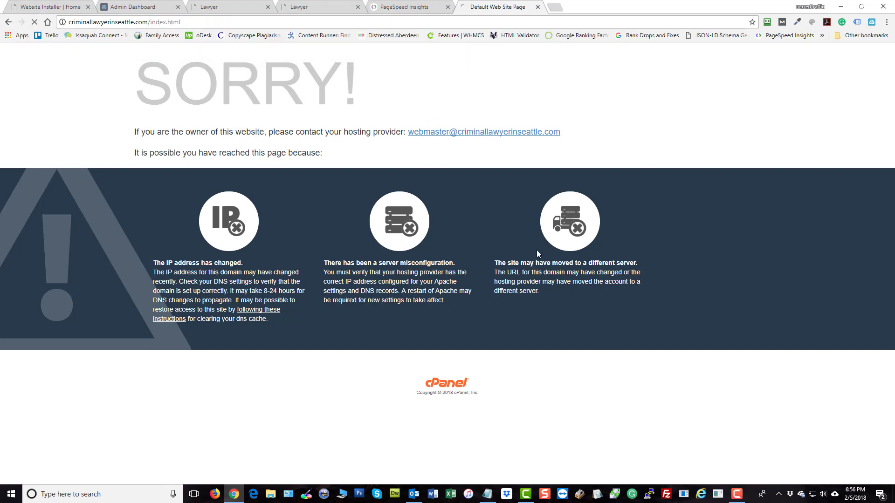
scroll(400, 314, "down", 3)
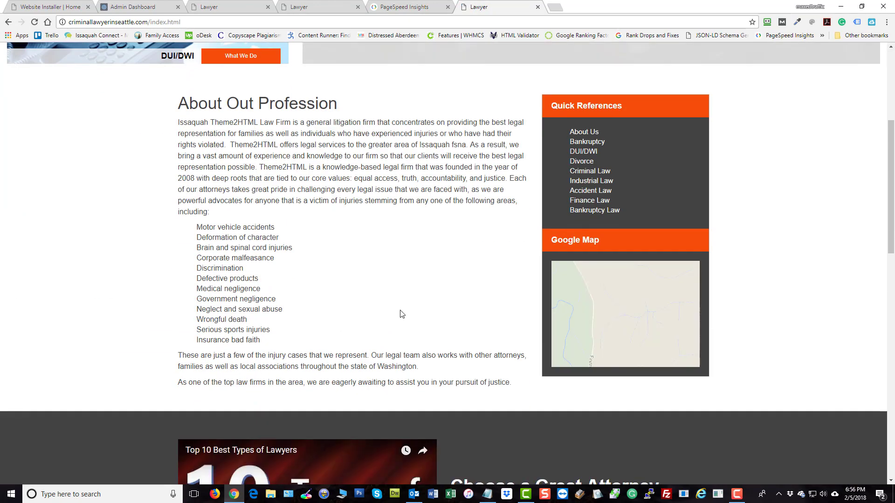
scroll(403, 312, "up", 5)
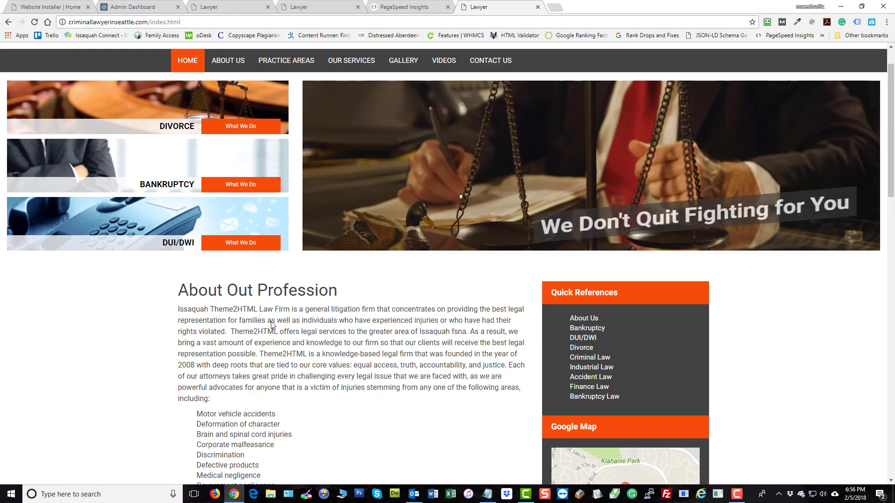
Filter the gallery to Lawyer Staff, then reload the homepage at index.html
left_click(476, 62)
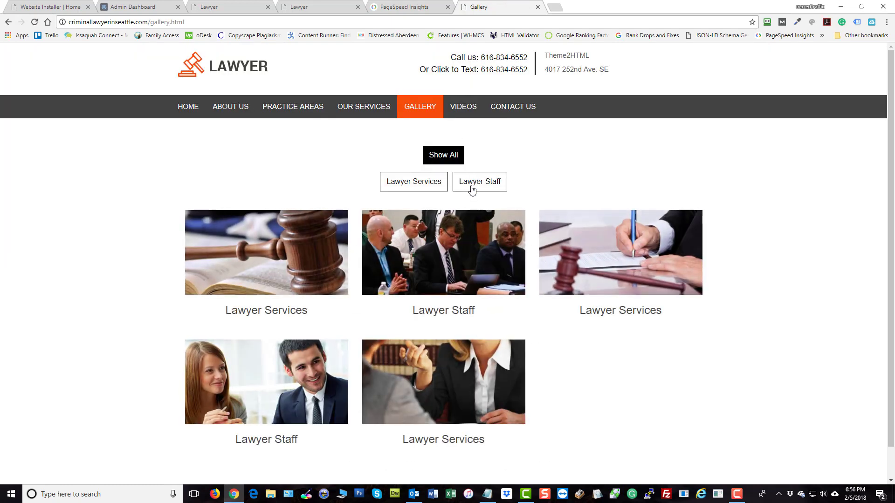
left_click(471, 188)
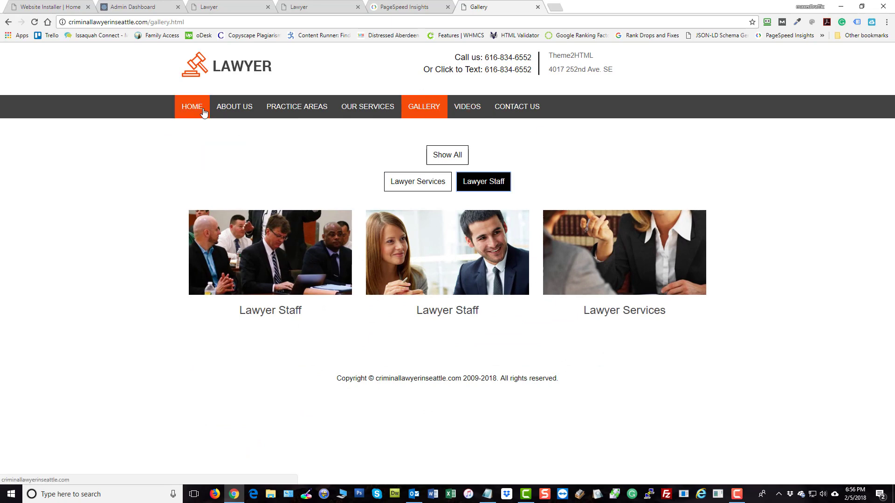
left_click(199, 109)
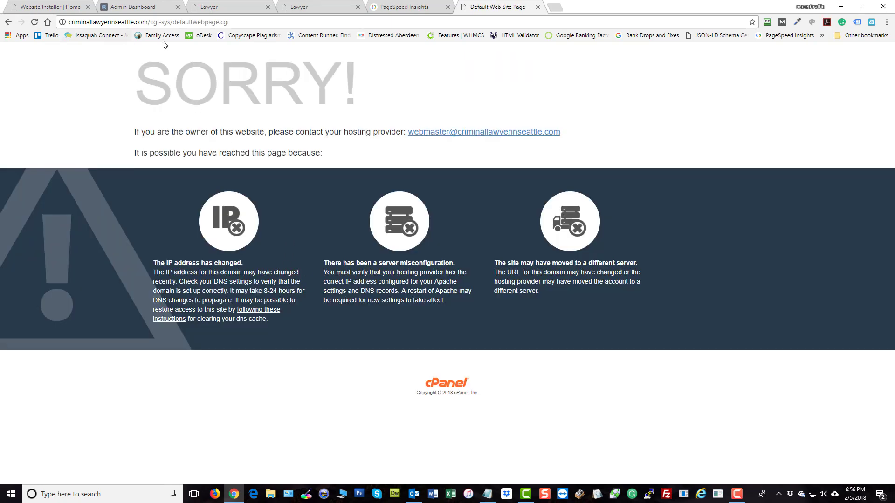
left_click_drag(151, 22, 227, 184)
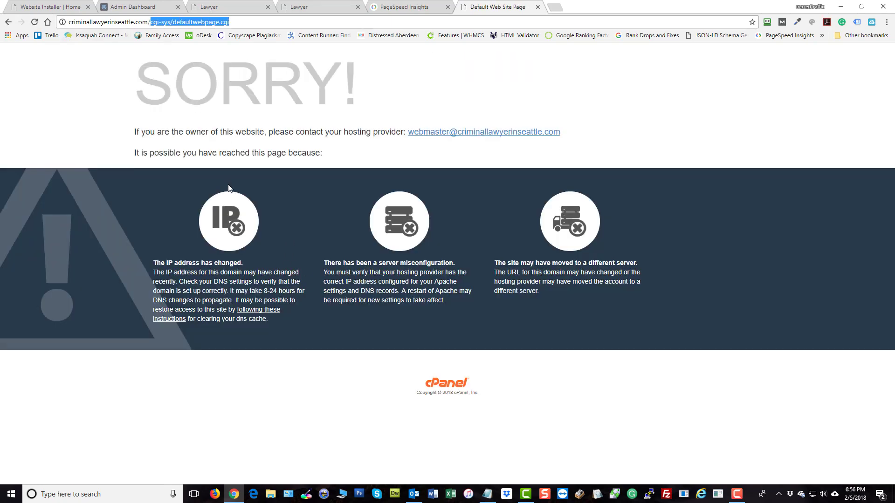
type("ndex")
key("BackSpace")
key("BackSpace")
key("BackSpace")
type("index")
key("Return")
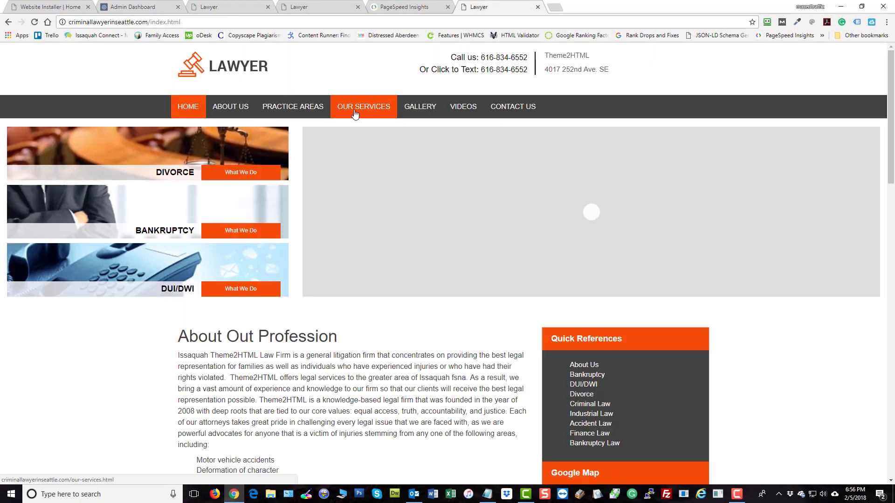
scroll(323, 203, "down", 2)
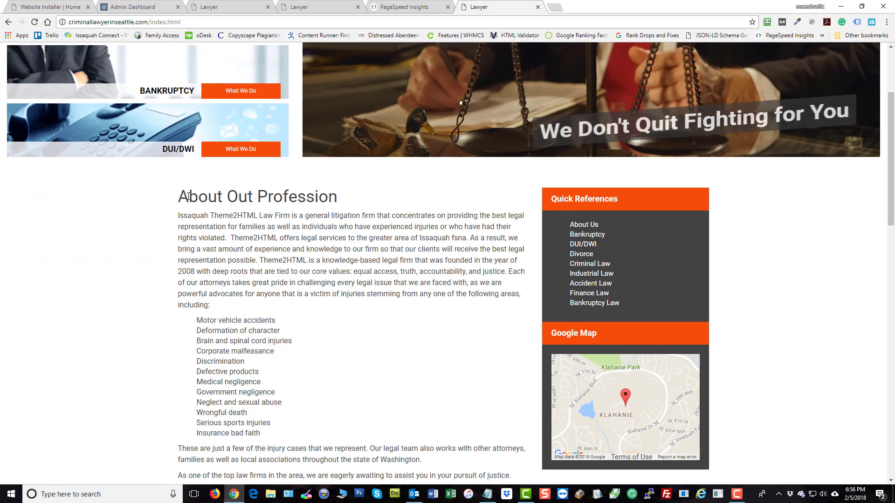
double_click(193, 217)
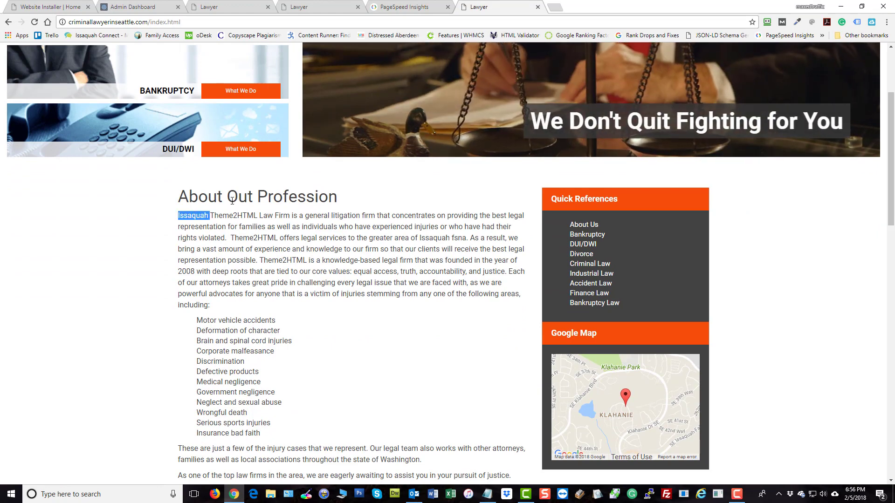
double_click(228, 216)
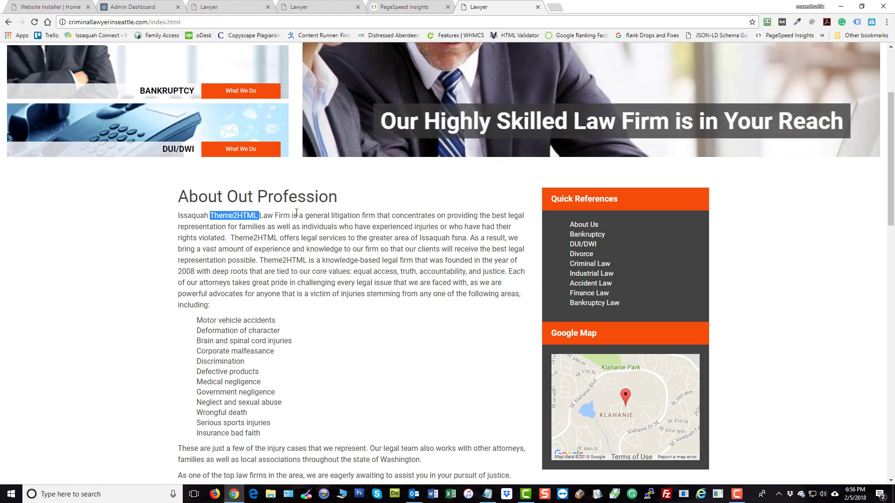
double_click(268, 239)
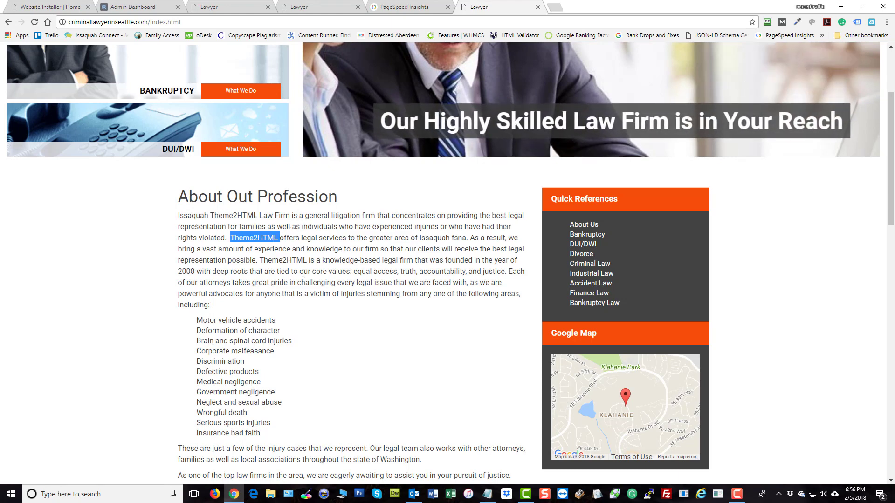
left_click(284, 261)
double_click(283, 261)
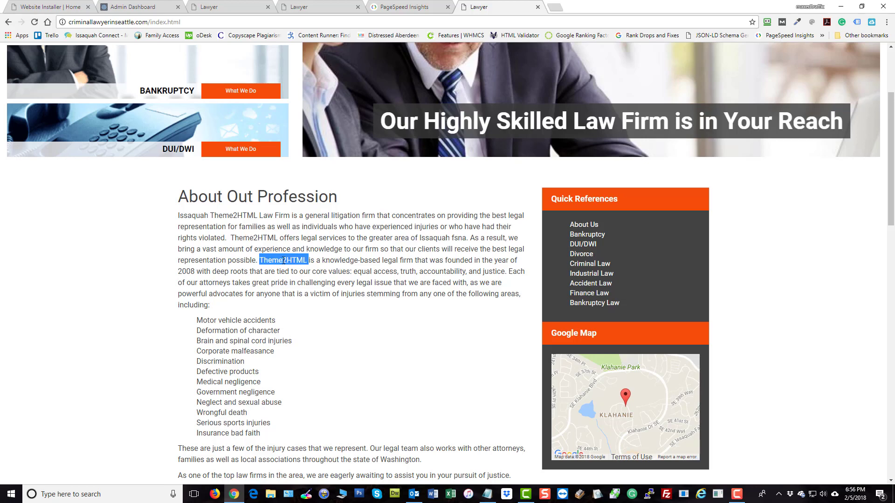
scroll(433, 280, "down", 2)
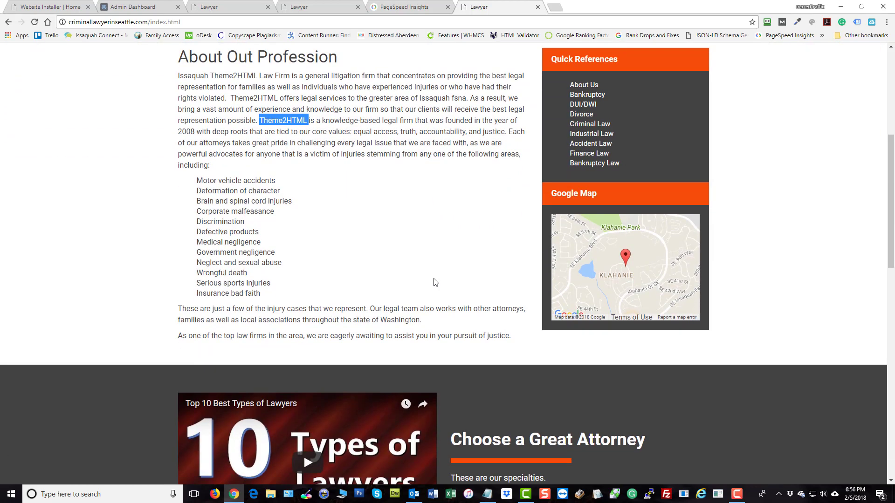
left_click_drag(641, 259, 642, 263)
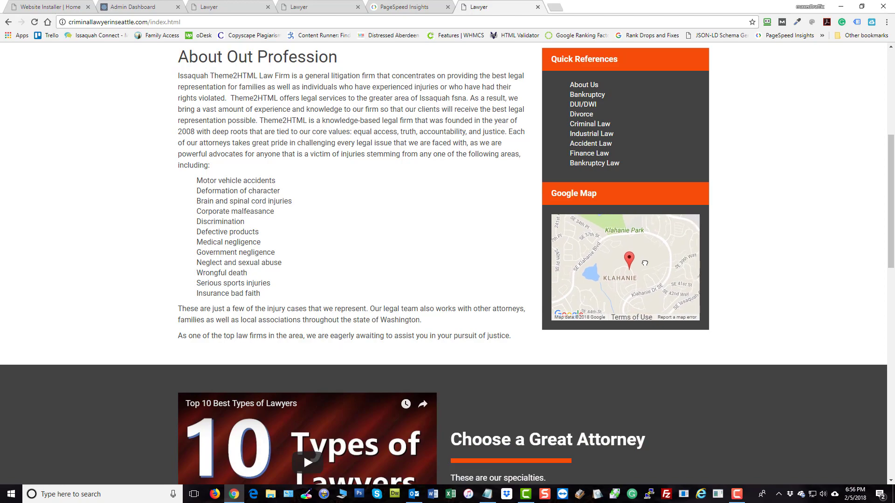
scroll(794, 240, "up", 1)
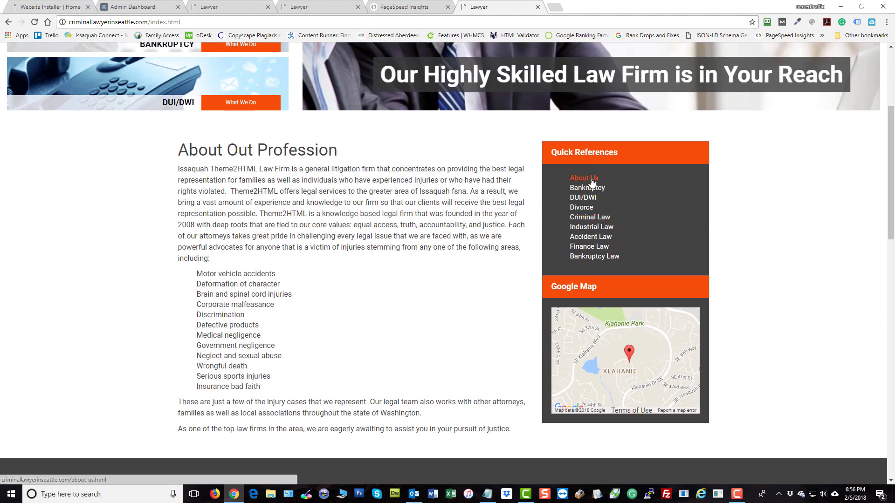
scroll(774, 233, "up", 2)
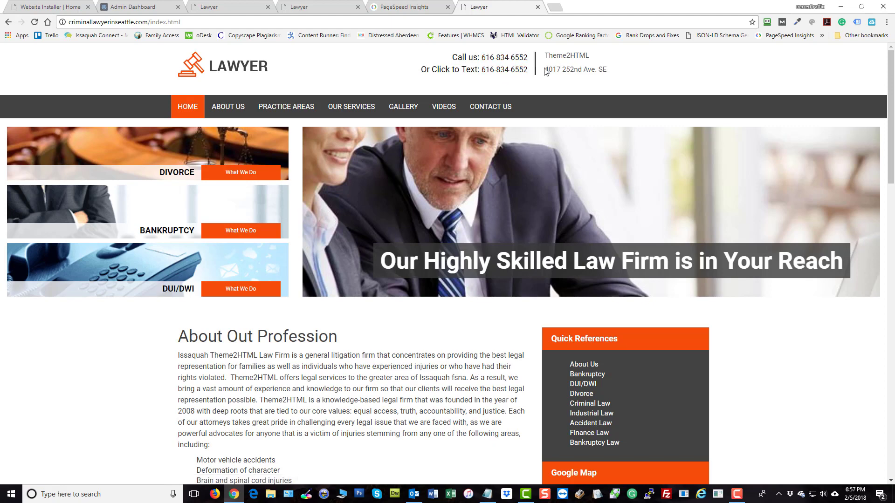
left_click_drag(545, 70, 601, 69)
left_click(666, 70)
scroll(741, 335, "down", 3)
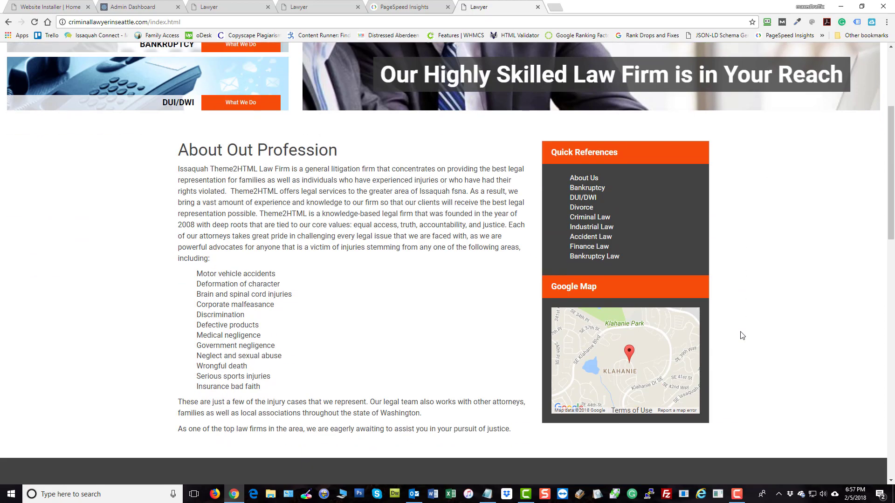
scroll(745, 350, "down", 3)
key("Home")
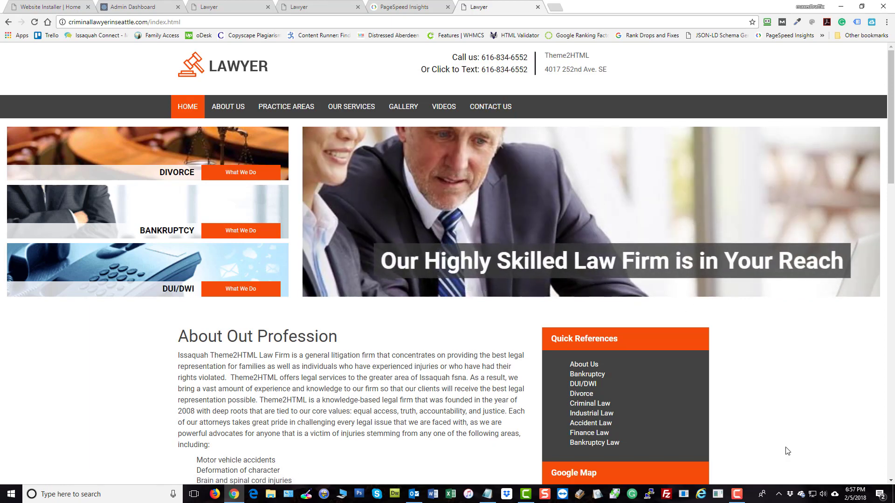
Switch to the Website Installer home page tab
left_click(58, 6)
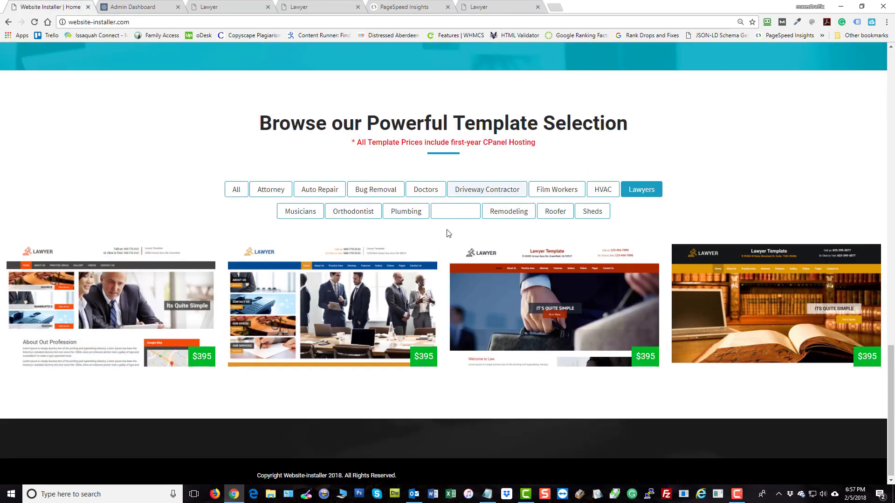
scroll(448, 232, "up", 5)
scroll(448, 233, "up", 5)
scroll(445, 235, "up", 3)
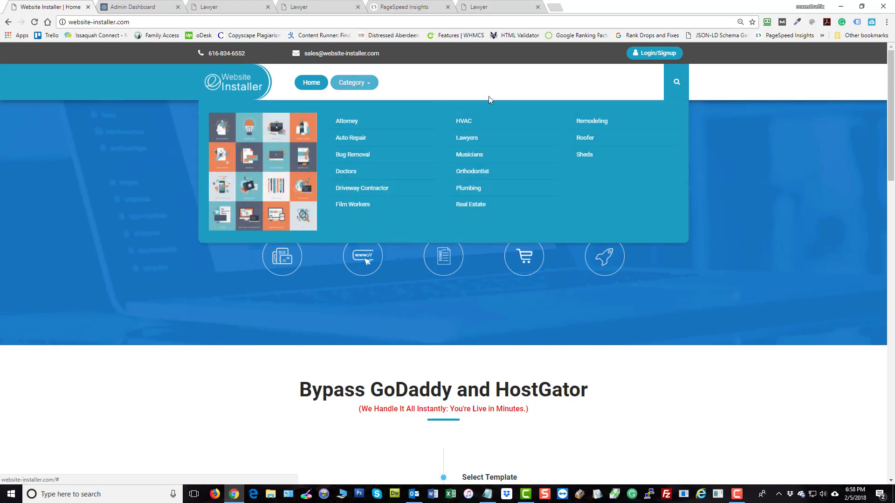
scroll(745, 214, "down", 1)
scroll(744, 210, "down", 8)
scroll(722, 273, "down", 3)
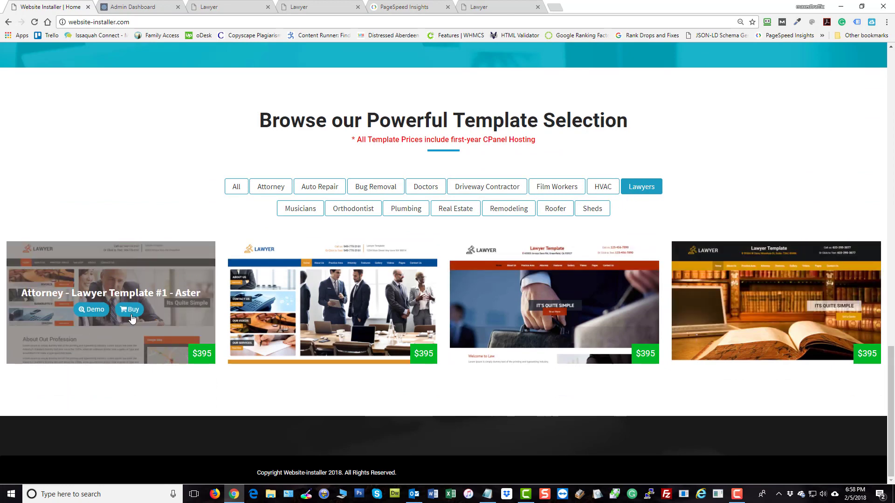
mouse_move(776, 301)
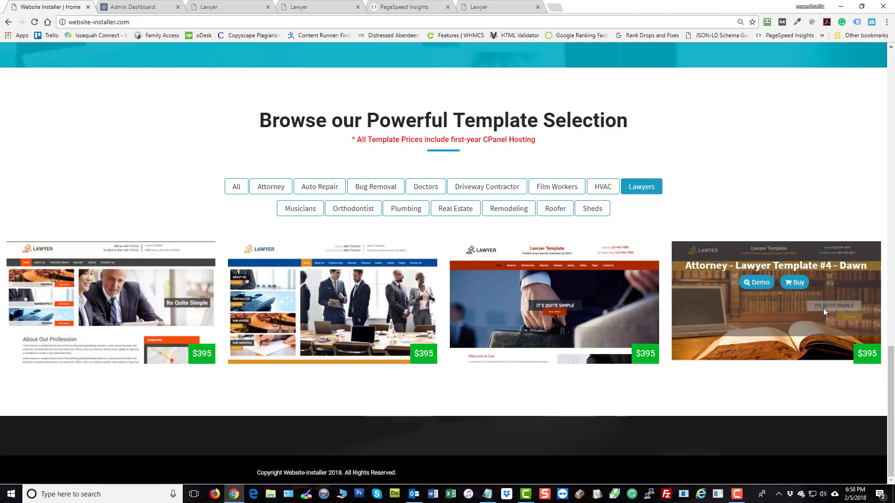
left_click(797, 307)
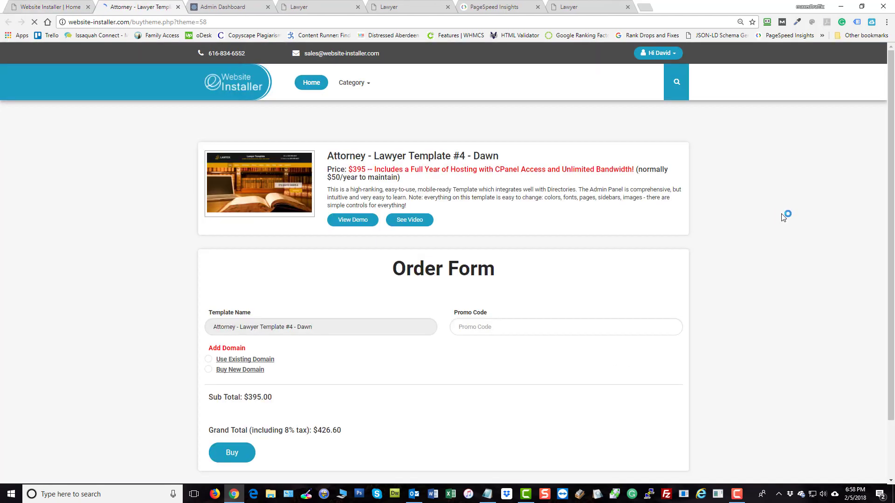
scroll(777, 216, "down", 2)
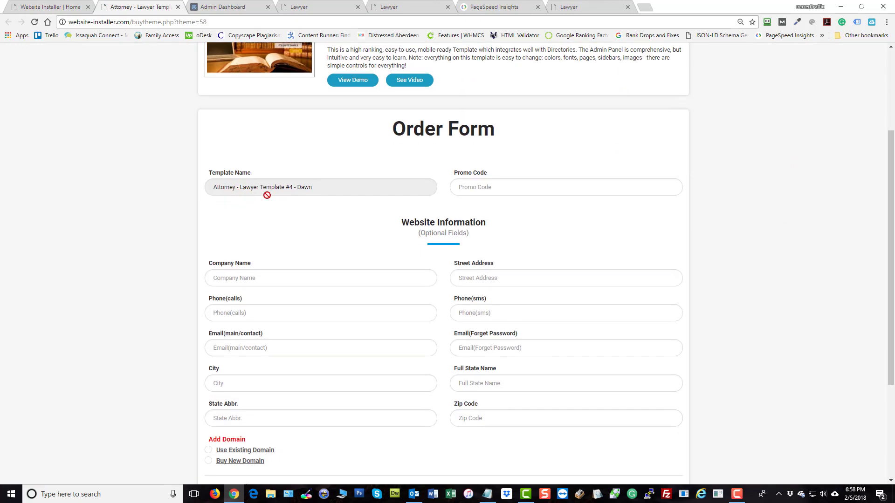
scroll(270, 221, "down", 1)
scroll(269, 220, "up", 3)
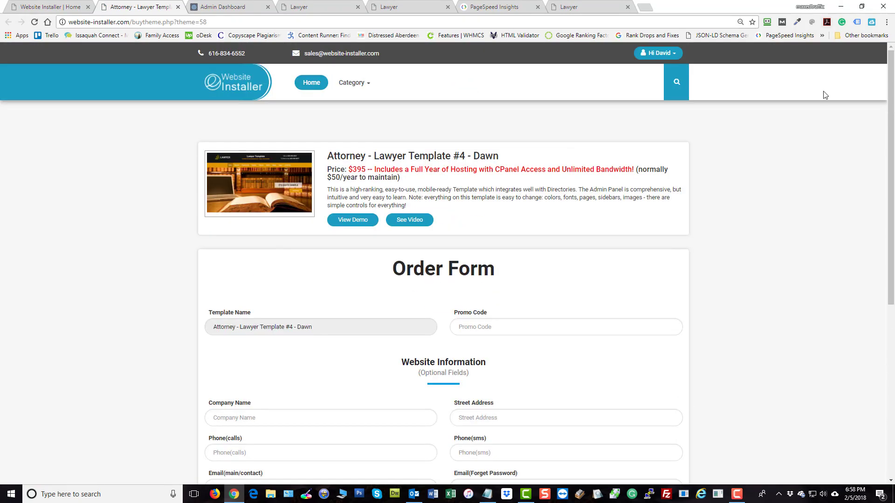
scroll(373, 222, "down", 4)
left_click(302, 139)
left_click(500, 130)
left_click(306, 170)
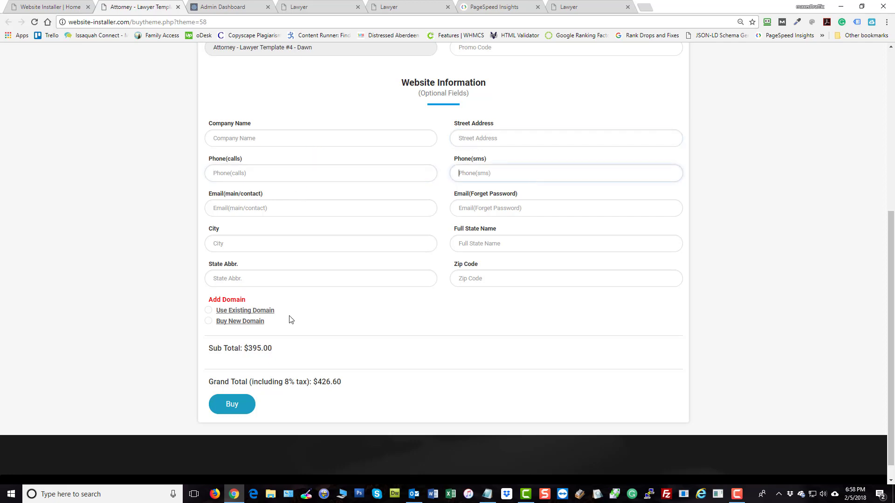
left_click(246, 313)
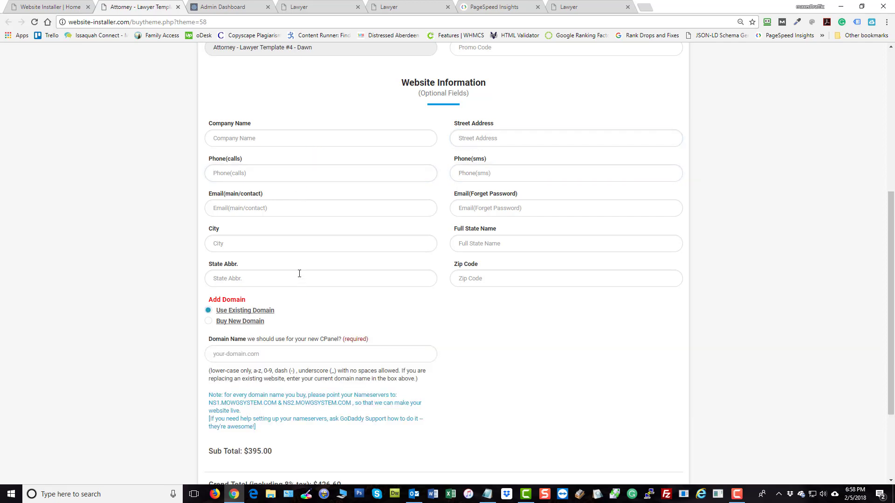
scroll(247, 314, "down", 2)
left_click(240, 201)
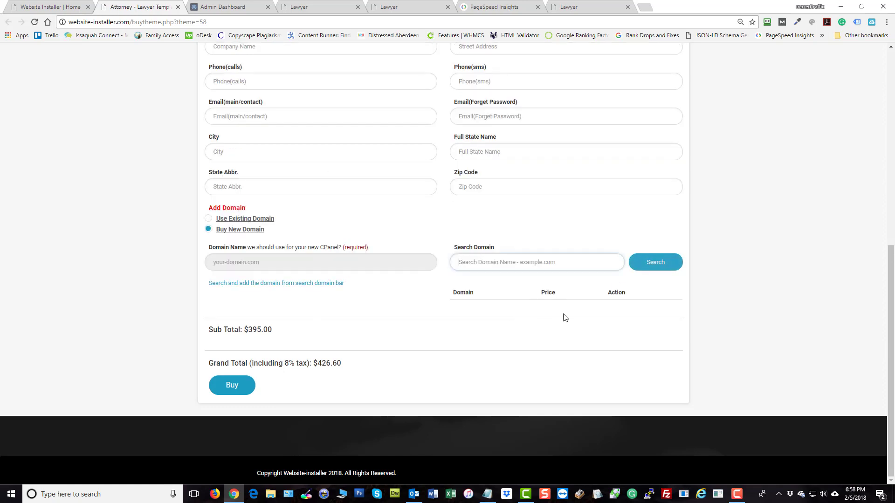
left_click(224, 393)
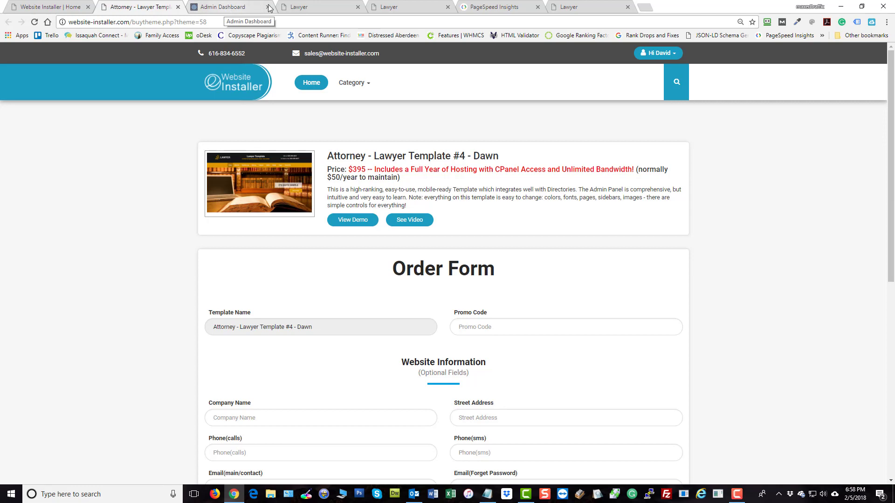
Scroll the lawyer-1.theme2html.com demo tab back to the top and reload it
left_click(327, 8)
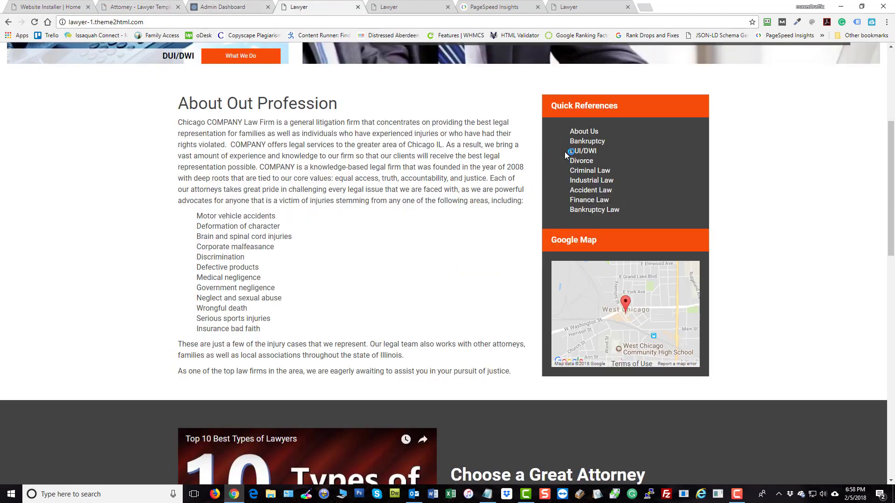
middle_click(683, 172)
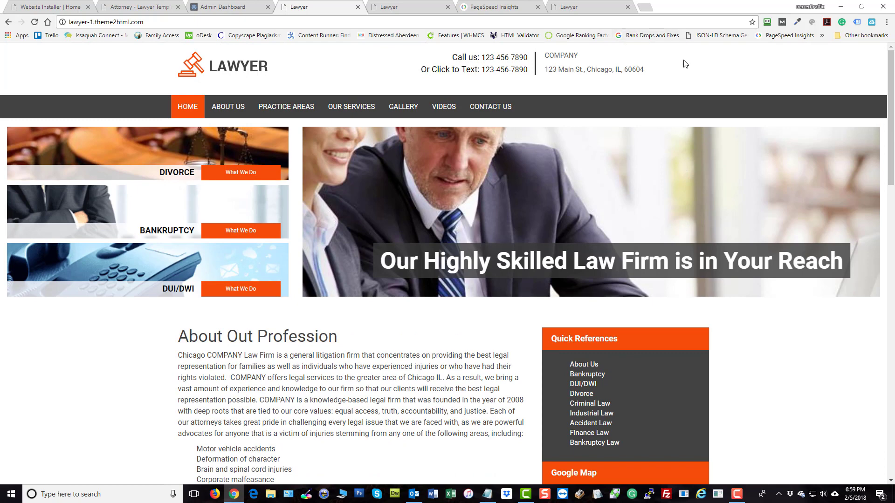
left_click(488, 495)
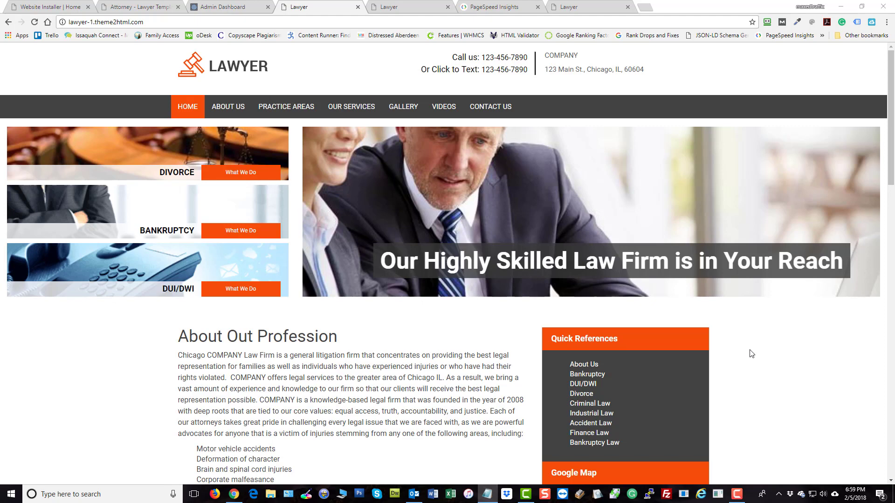
left_click(34, 22)
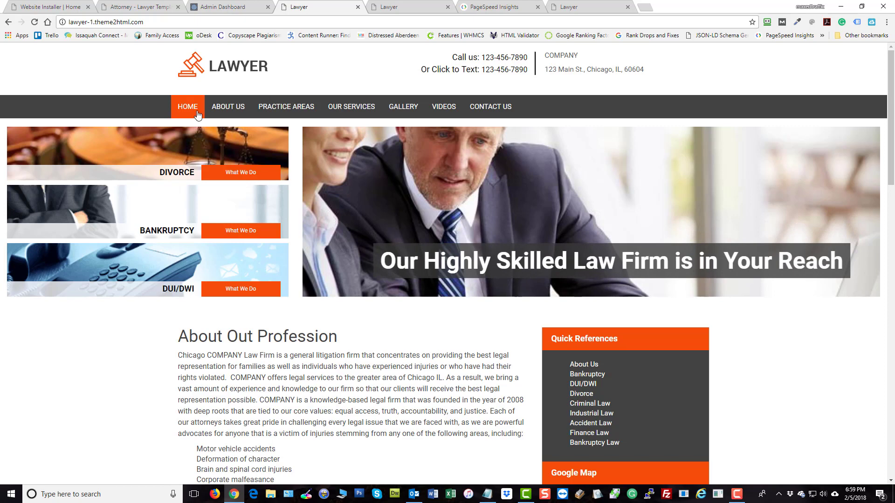
mouse_move(351, 106)
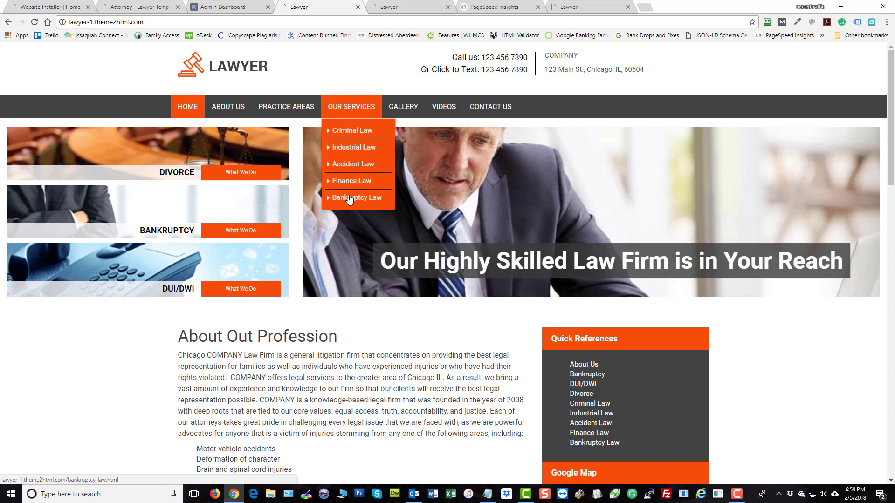
scroll(382, 405, "down", 1)
scroll(383, 405, "down", 1)
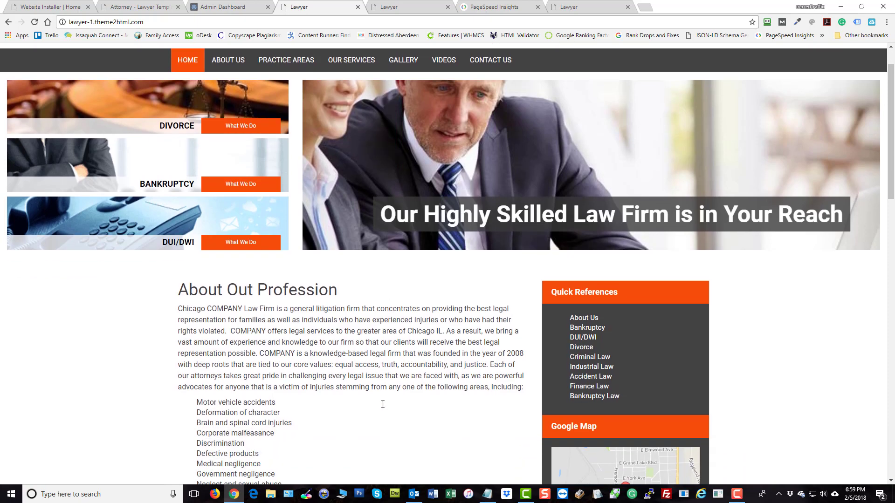
Switch to the live criminallawyerinseattle.com tab and highlight both Theme2HTML business-name mentions
key("ctrl+9")
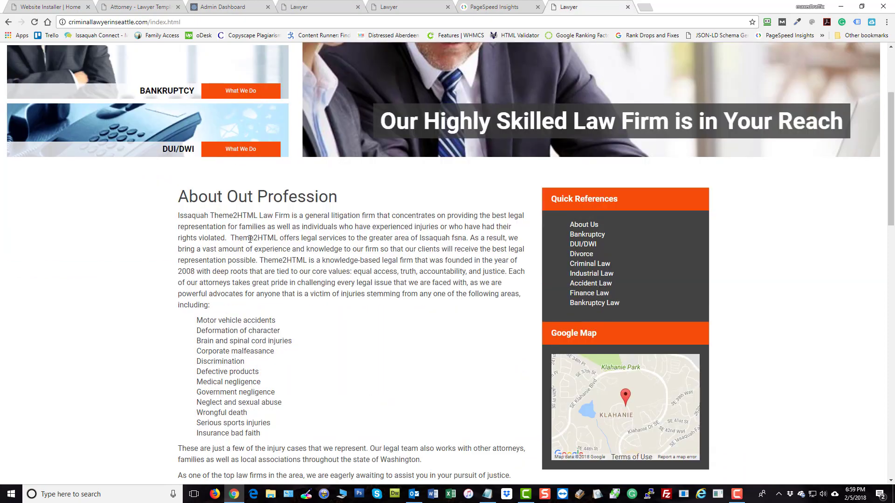
double_click(255, 237)
double_click(283, 261)
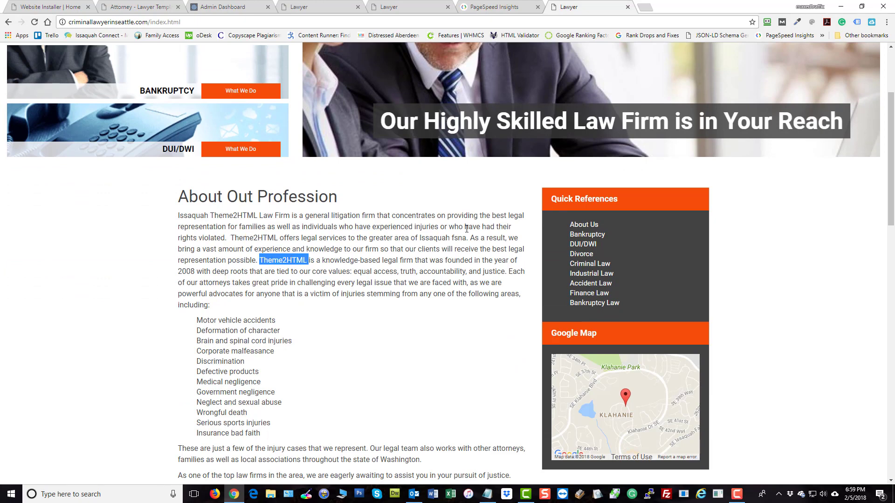
left_click(439, 281)
scroll(442, 308, "up", 2)
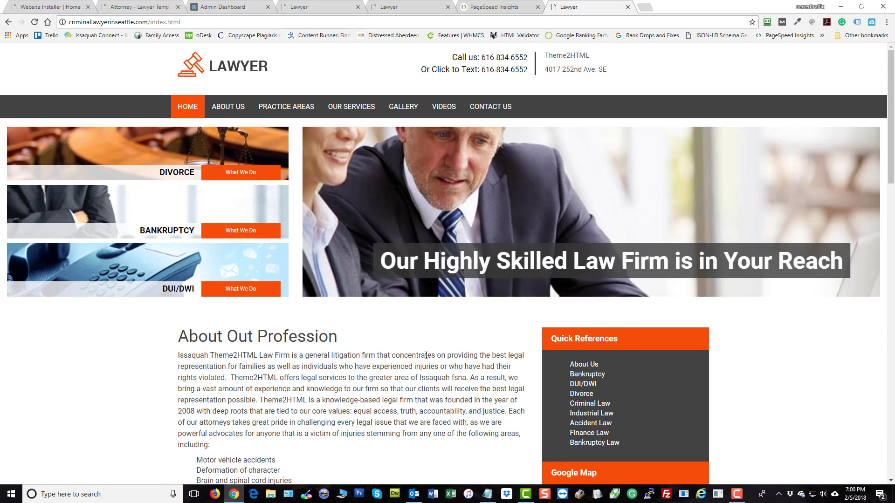
Filter the live site's Gallery to Lawyer Services, then view the Videos page
left_click(399, 116)
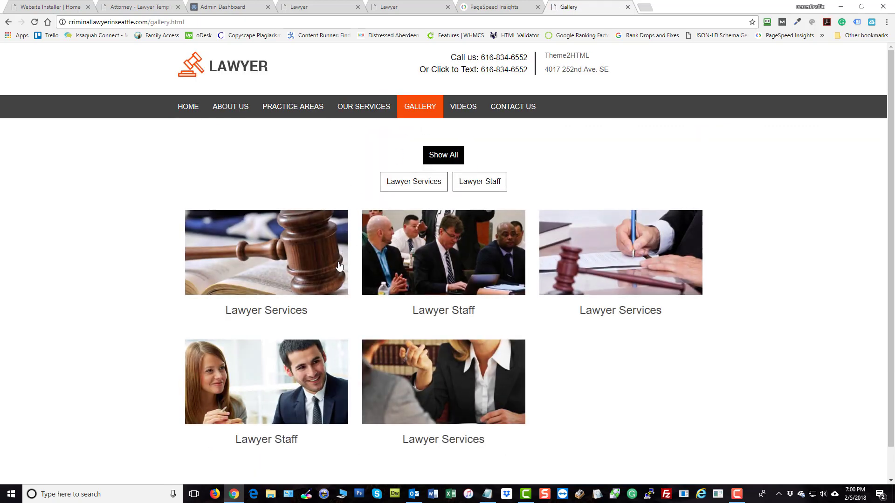
left_click(415, 182)
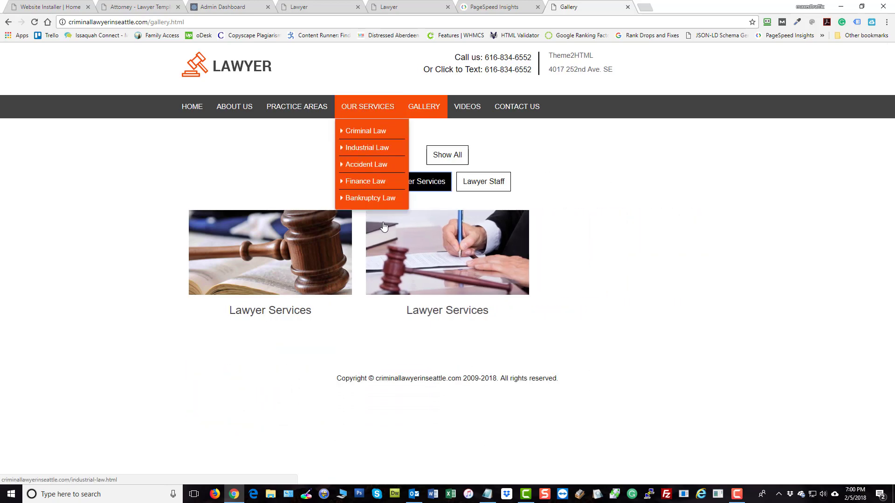
left_click(467, 113)
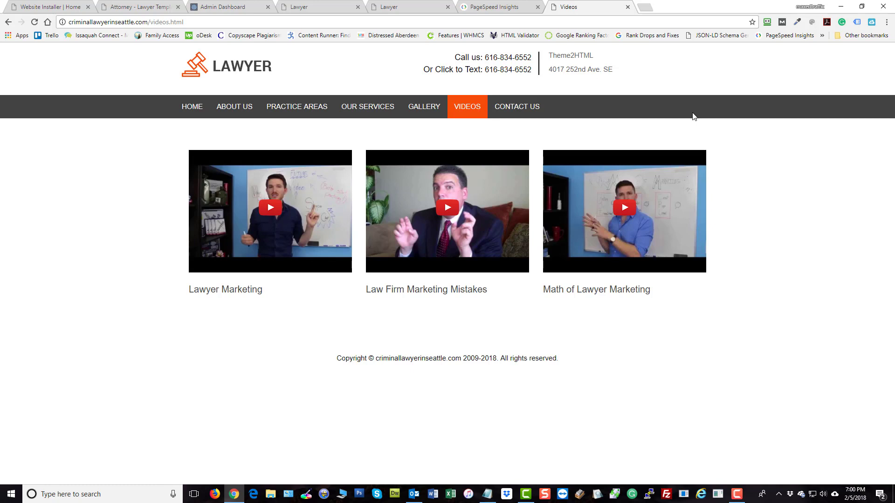
Bring up the lawyer demo's mobile PageSpeed results: Good, 96/100 optimization
left_click(506, 8)
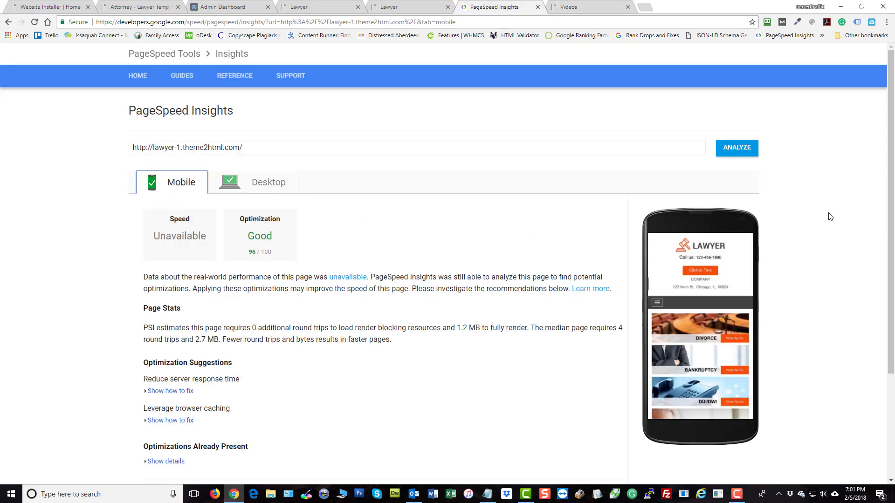
scroll(829, 223, "down", 1)
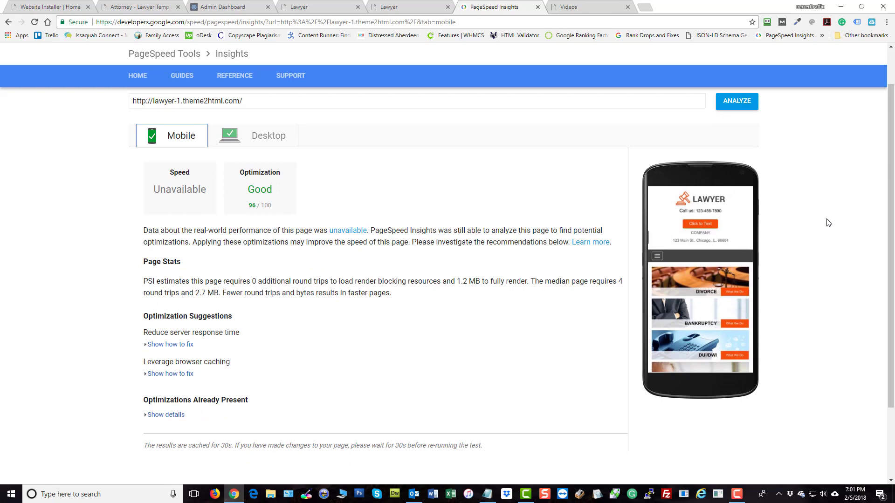
scroll(827, 222, "up", 1)
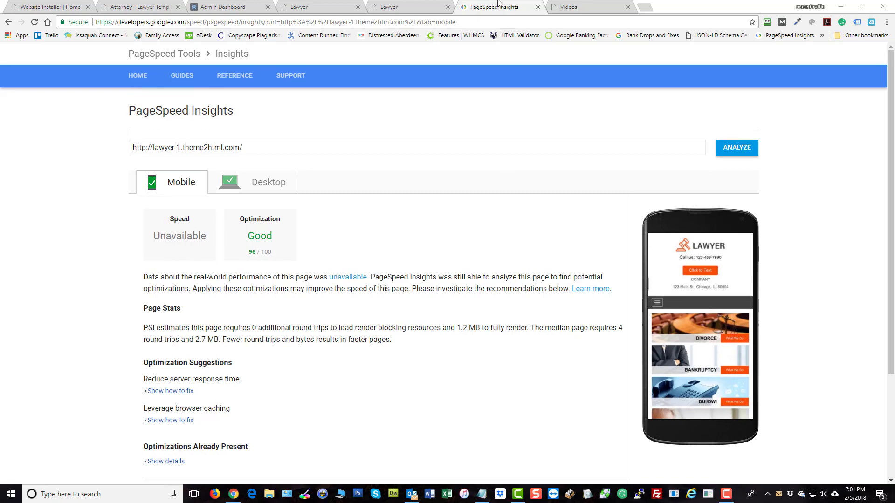
Browse the gold-themed lawyer-4 demo, then return to criminallawyerinseattle.com
left_click(423, 8)
scroll(443, 126, "down", 1)
scroll(443, 121, "down", 2)
scroll(443, 122, "down", 3)
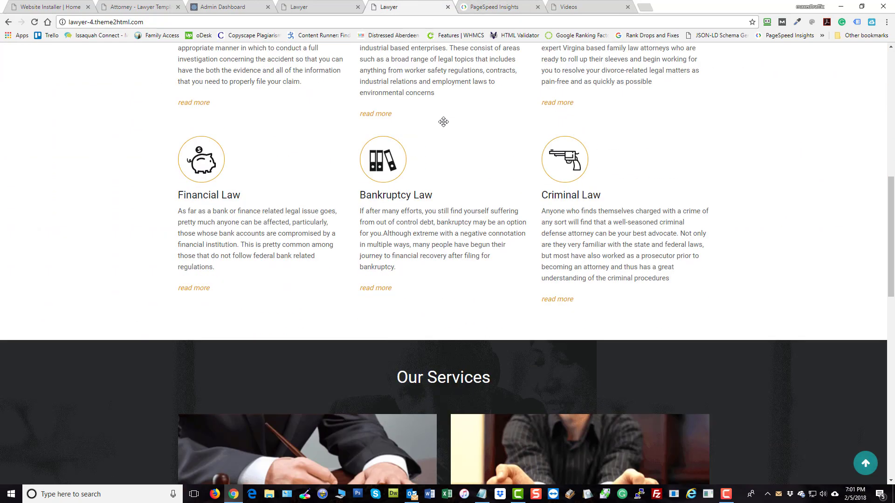
scroll(443, 124, "up", 2)
scroll(442, 125, "up", 2)
scroll(443, 125, "up", 1)
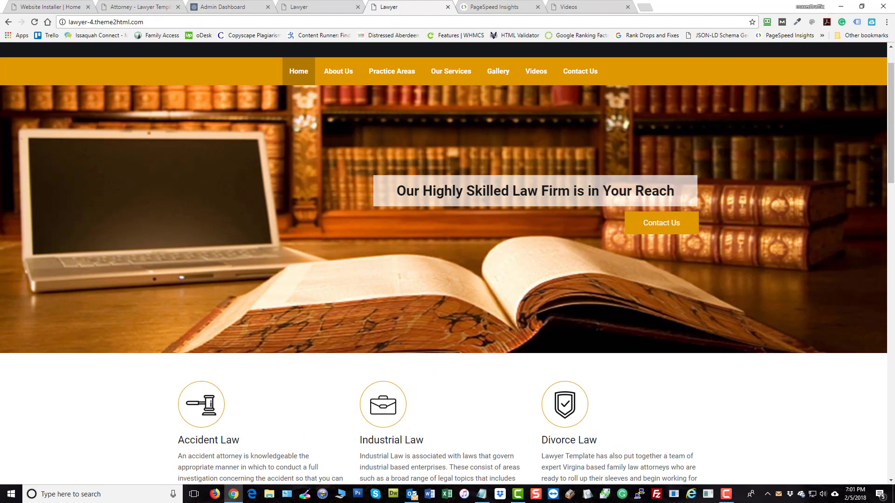
left_click(481, 494)
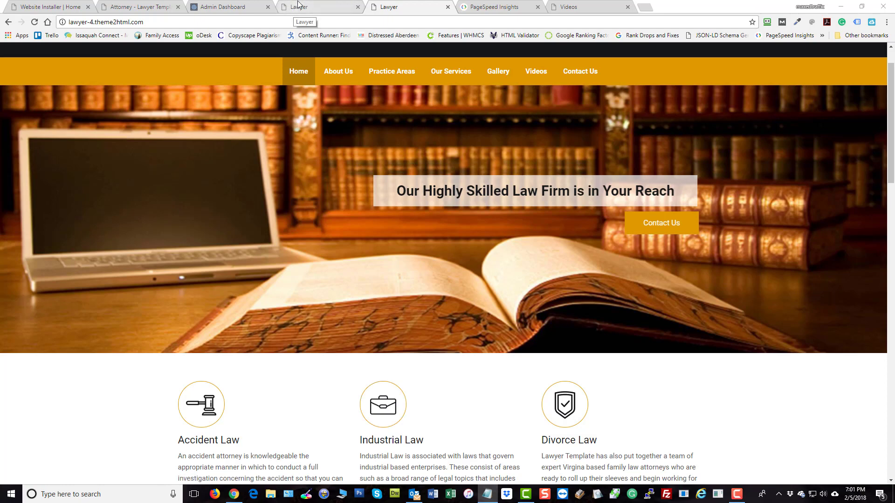
left_click(327, 6)
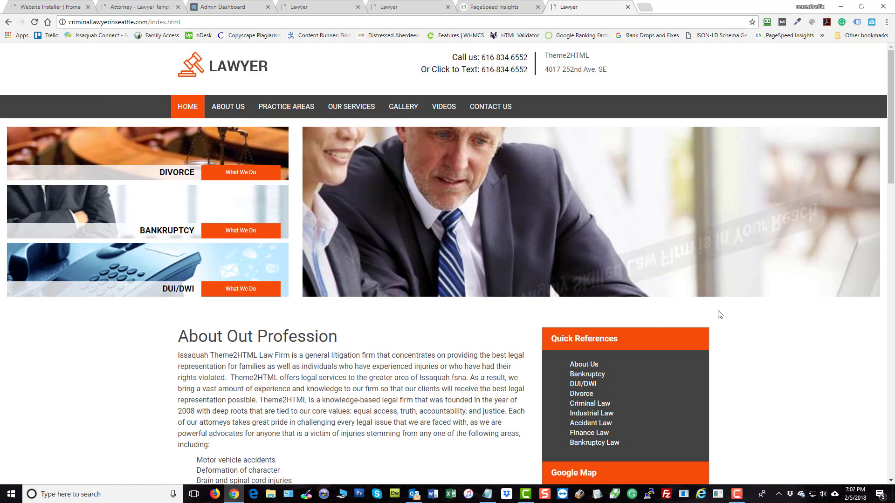
scroll(719, 314, "down", 3)
Switch the Website Installer template filter from Lawyers to All categories
key("ctrl+1")
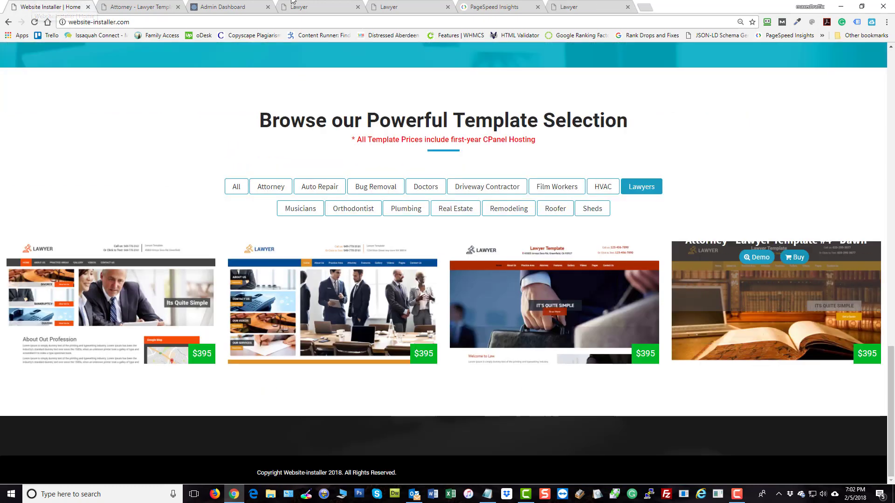
left_click(235, 186)
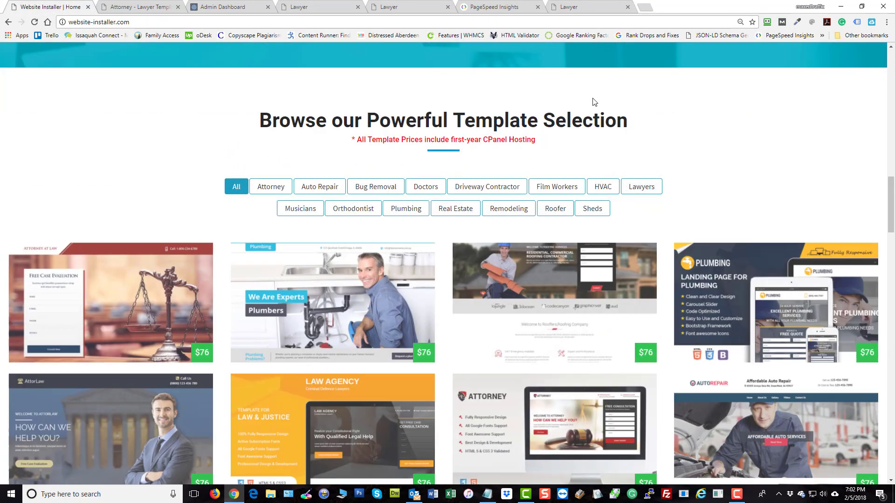
scroll(635, 151, "down", 2)
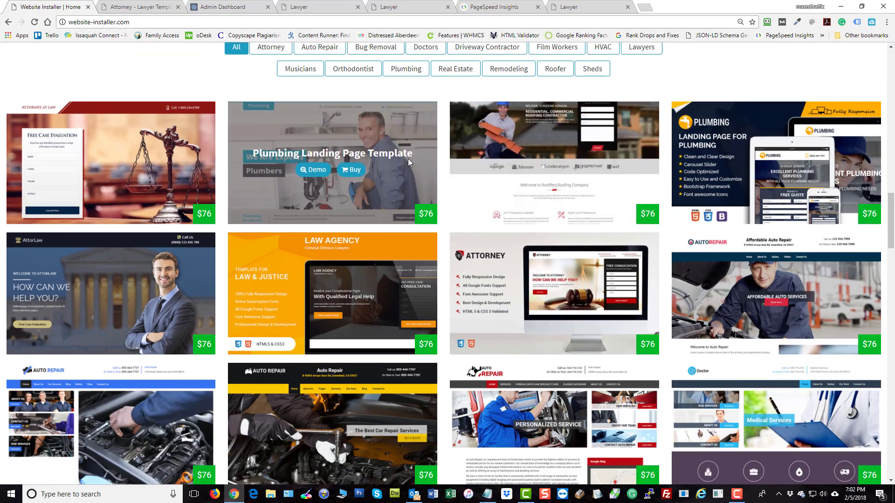
scroll(408, 159, "down", 3)
scroll(384, 220, "down", 2)
scroll(252, 165, "up", 1)
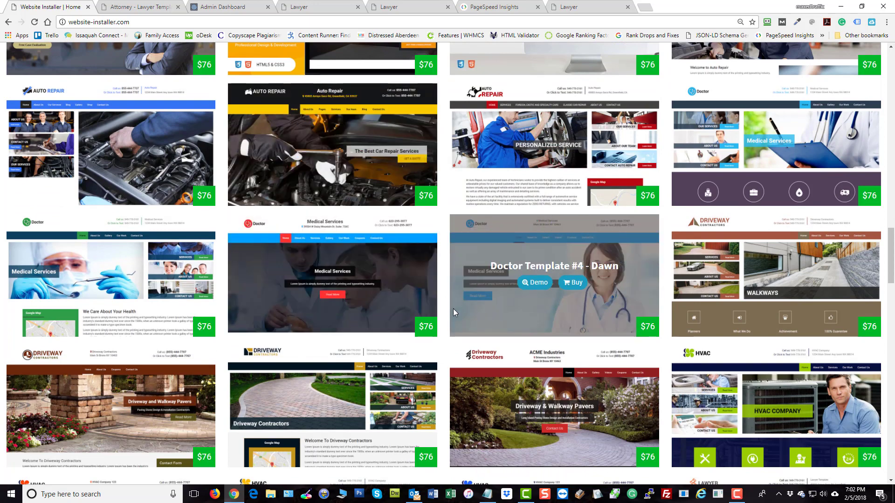
scroll(368, 394, "down", 3)
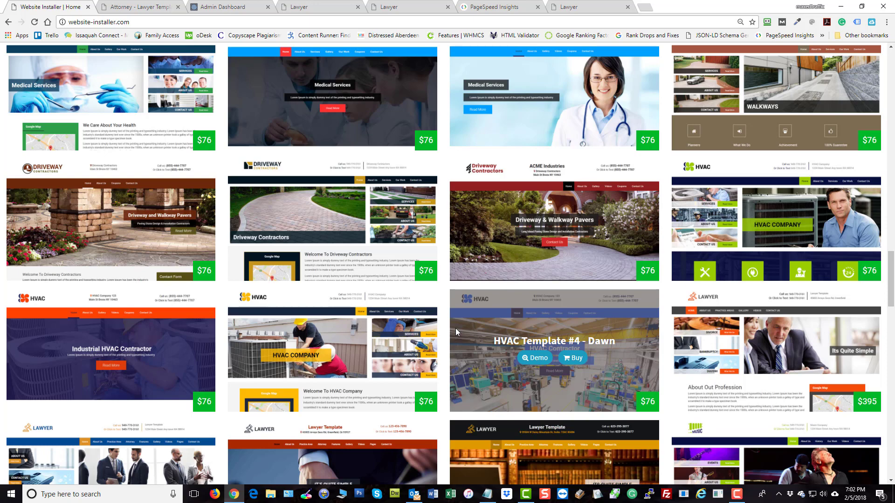
scroll(486, 339, "down", 2)
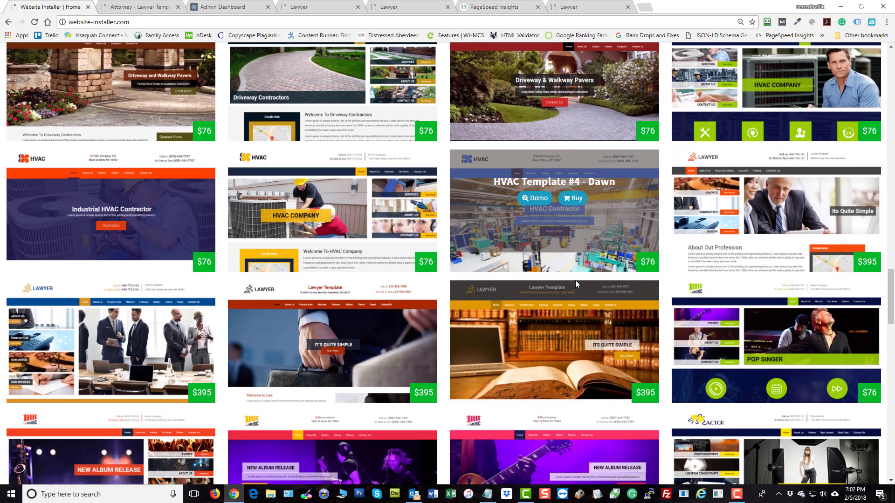